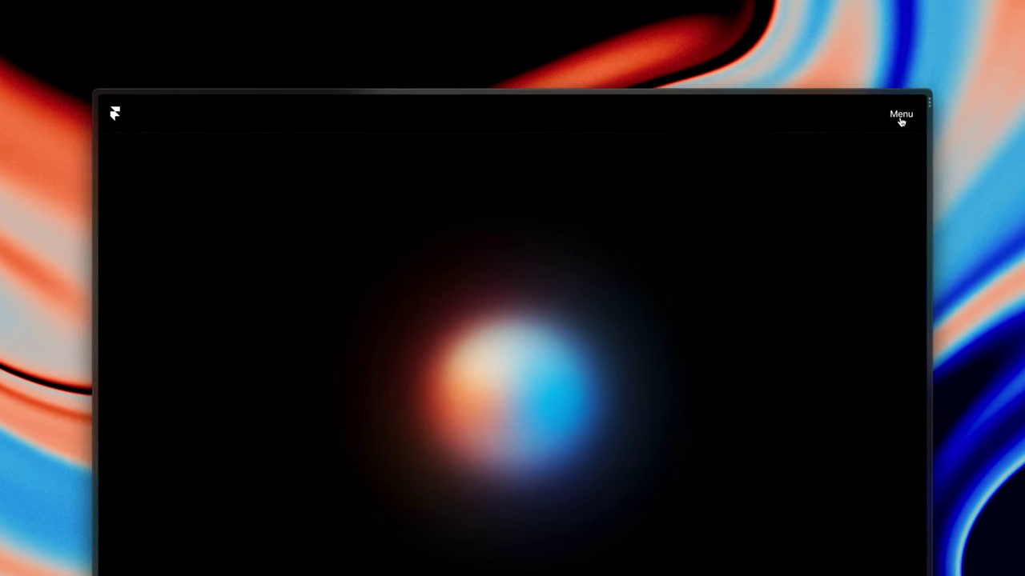
- Open and close the navigation link overlay twice with the Menu/Close button in the preview
{"action": "left_click", "coordinate": [901, 117]}
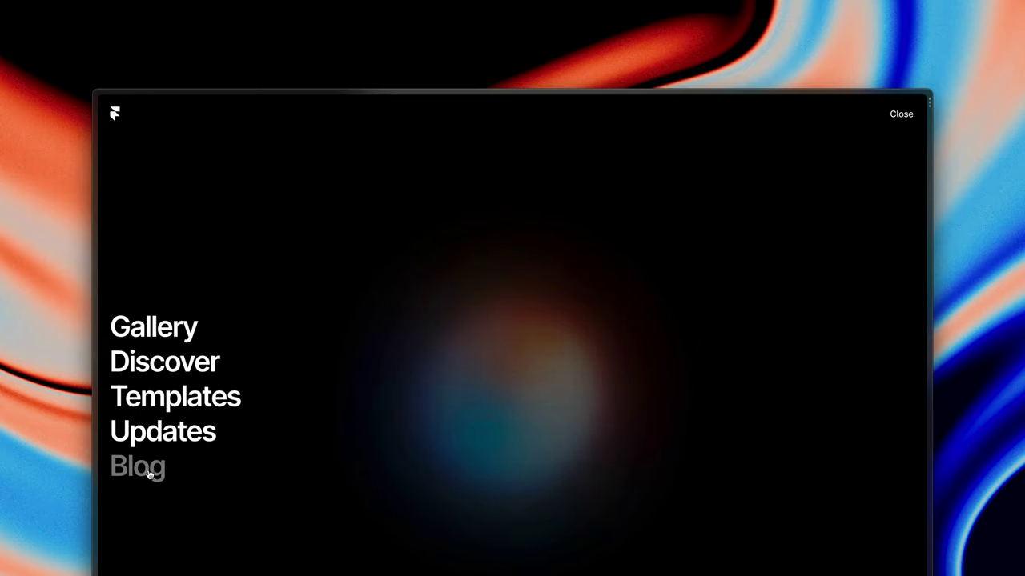
{"action": "left_click", "coordinate": [903, 117]}
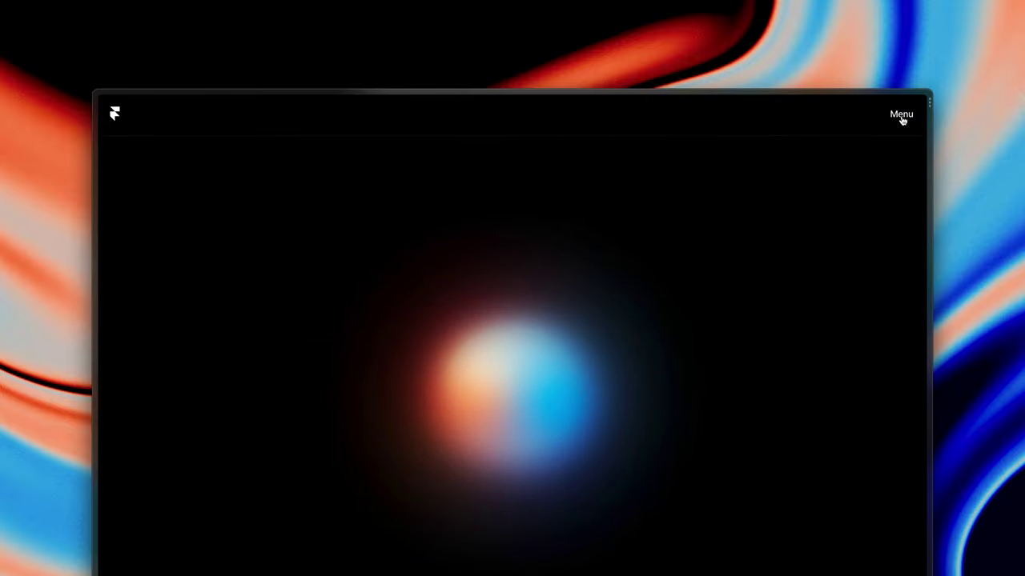
{"action": "left_click", "coordinate": [902, 117]}
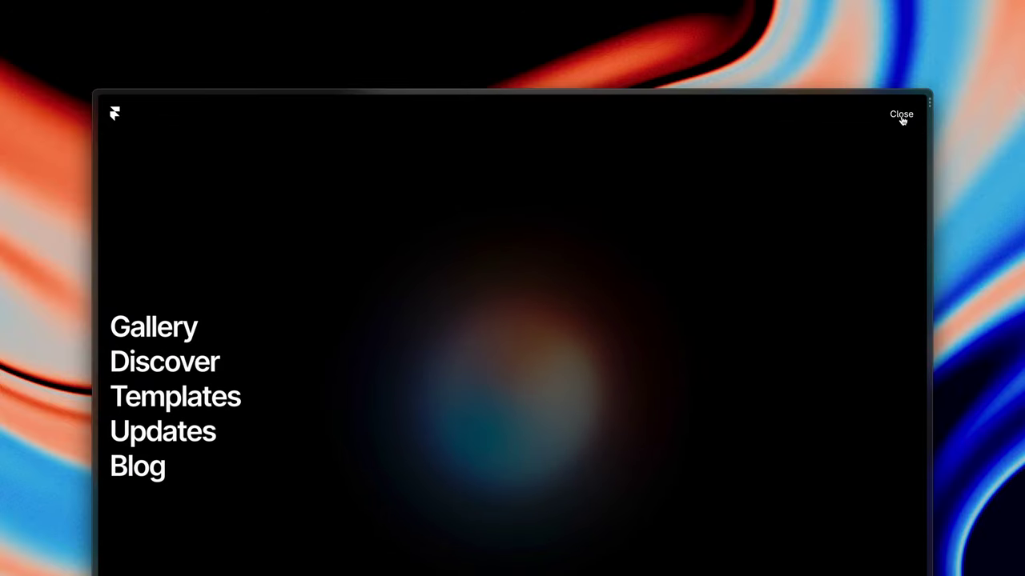
{"action": "left_click", "coordinate": [902, 117]}
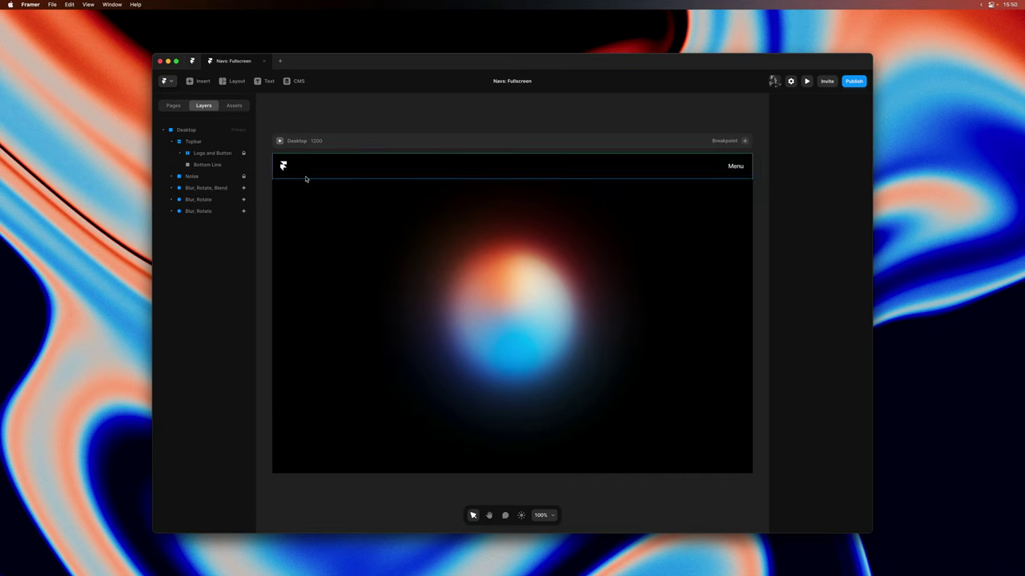
- Select the Topbar frame and choose Create Component from its context menu
{"action": "left_click", "coordinate": [305, 178]}
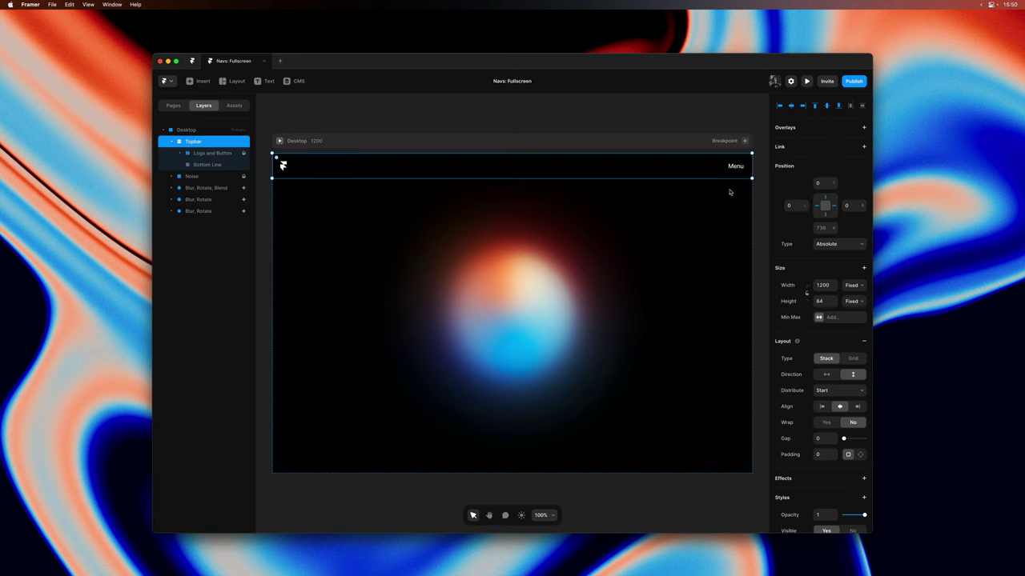
{"action": "right_click", "coordinate": [666, 165]}
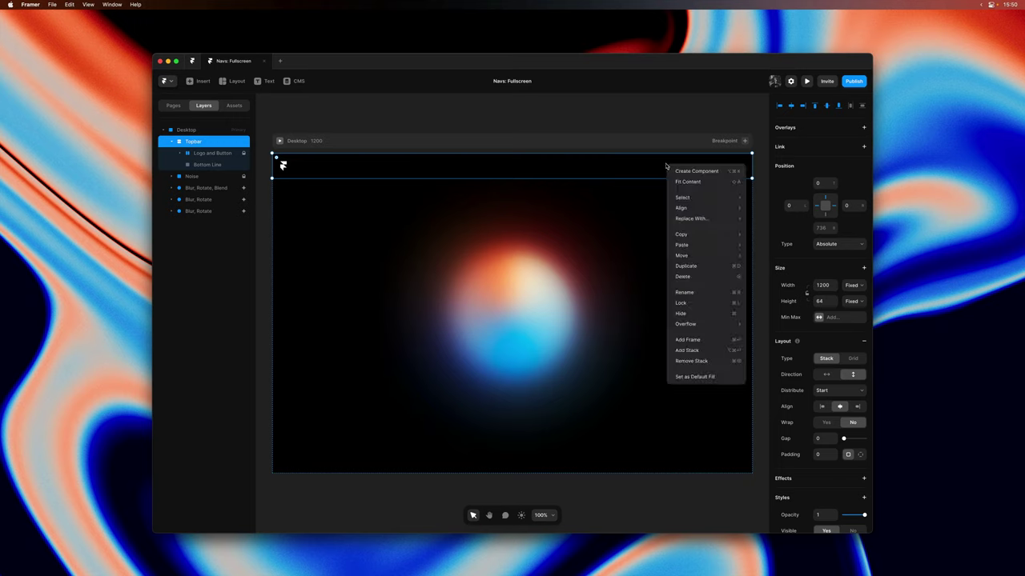
{"action": "left_click", "coordinate": [720, 172]}
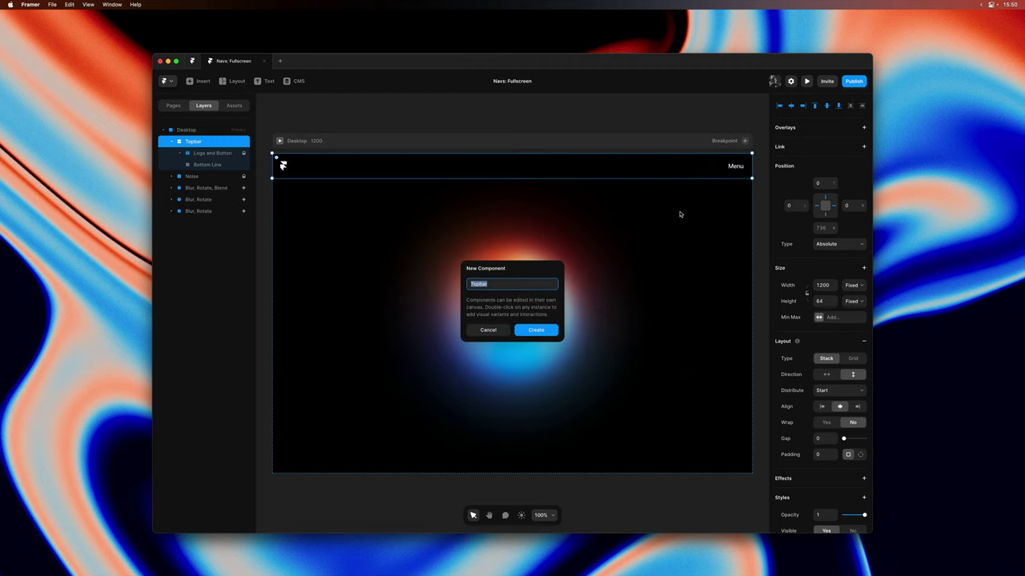
- Create the Topbar component and rename its first variant Open with an 800 px height
{"action": "left_click", "coordinate": [545, 330]}
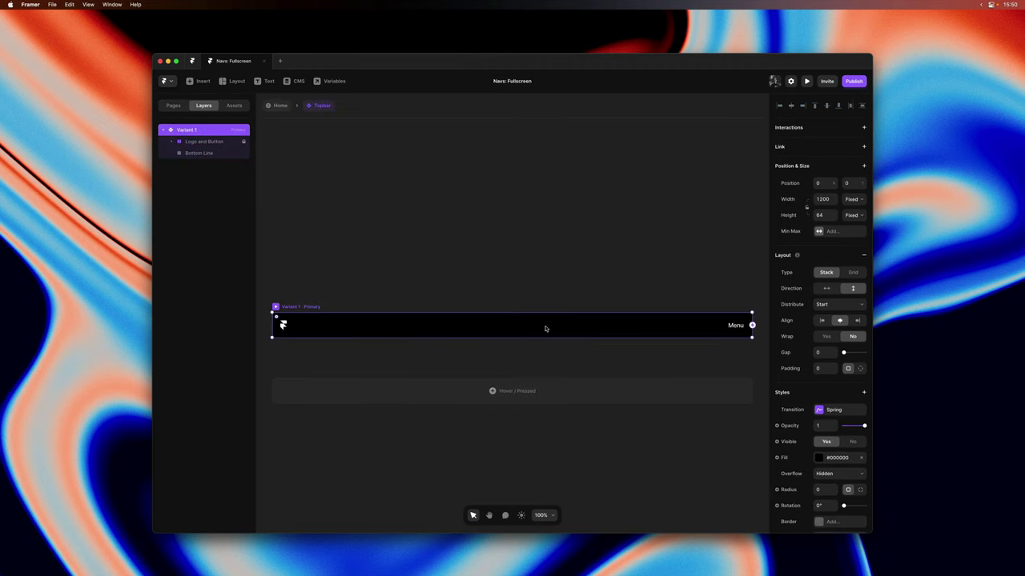
{"action": "double_click", "coordinate": [209, 130]}
{"action": "type", "text": "Open"}
{"action": "key", "text": "Return"}
{"action": "left_click", "coordinate": [820, 214]}
{"action": "type", "text": "800"}
{"action": "key", "text": "Return"}
- Add a second variant named Closed with a 64 px height
{"action": "left_click", "coordinate": [685, 227]}
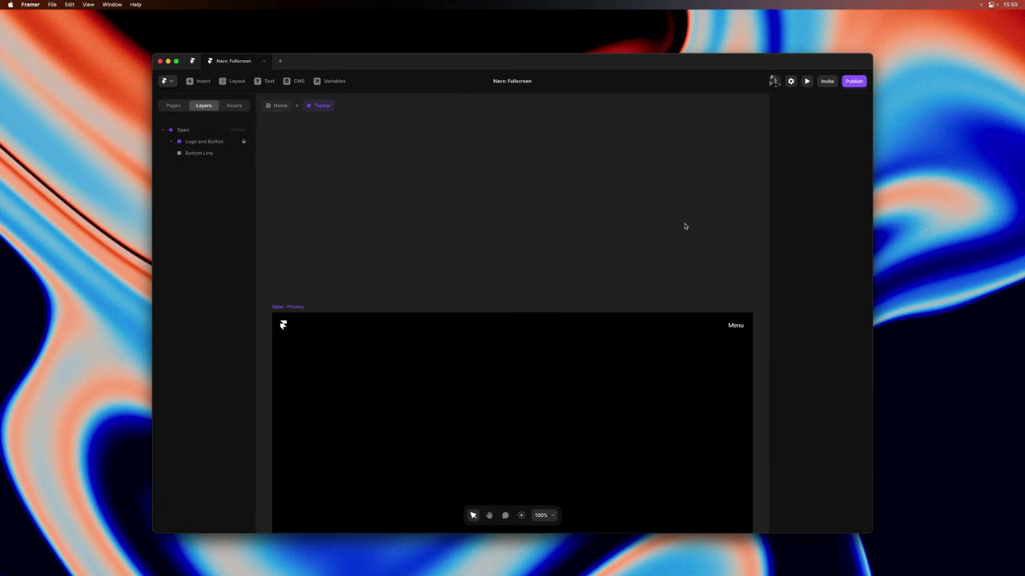
{"action": "scroll", "coordinate": [684, 227], "scroll_direction": "down", "scroll_amount": 5}
{"action": "key", "text": "super+minus"}
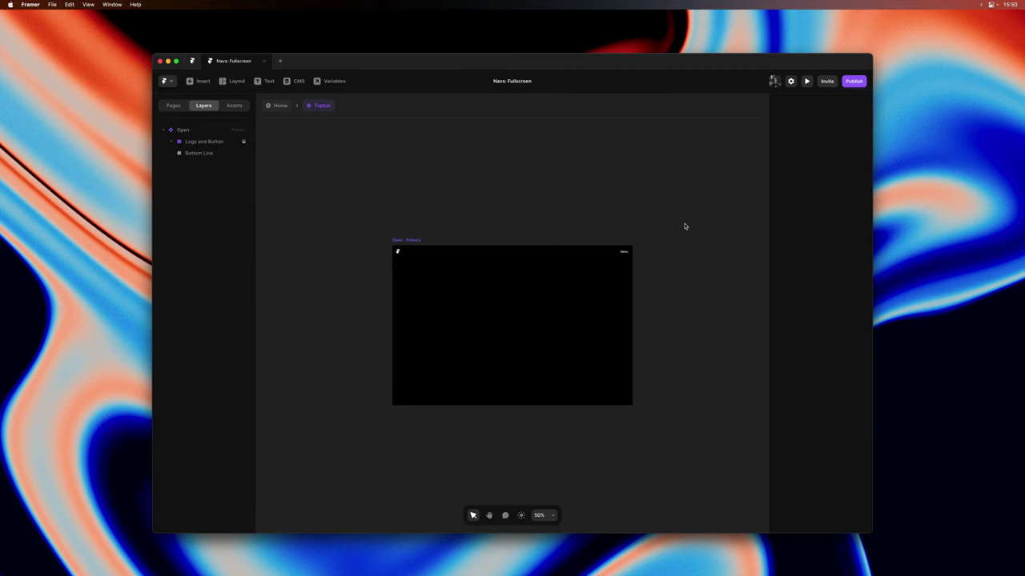
{"action": "left_click", "coordinate": [619, 242]}
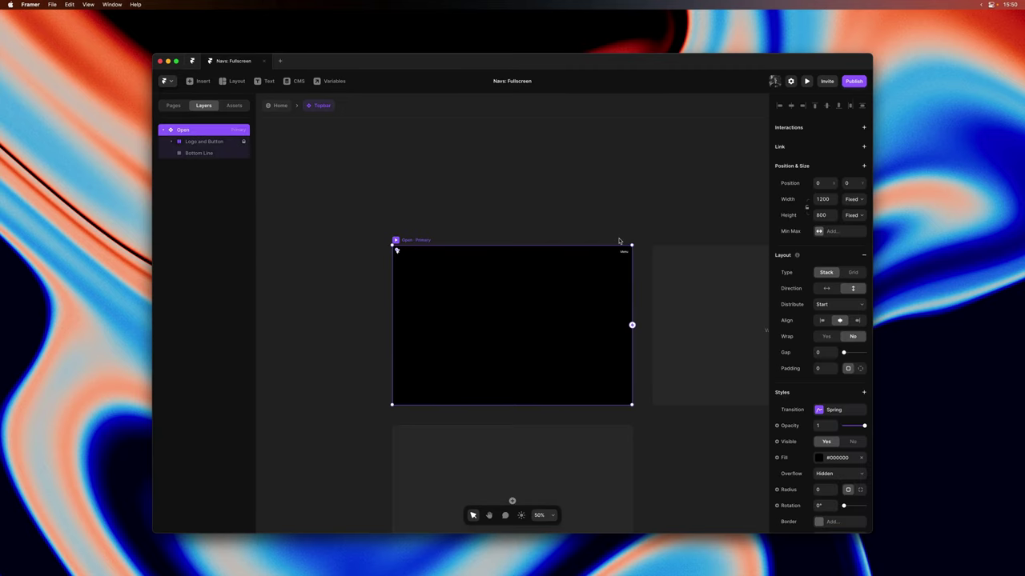
{"action": "left_click", "coordinate": [681, 268]}
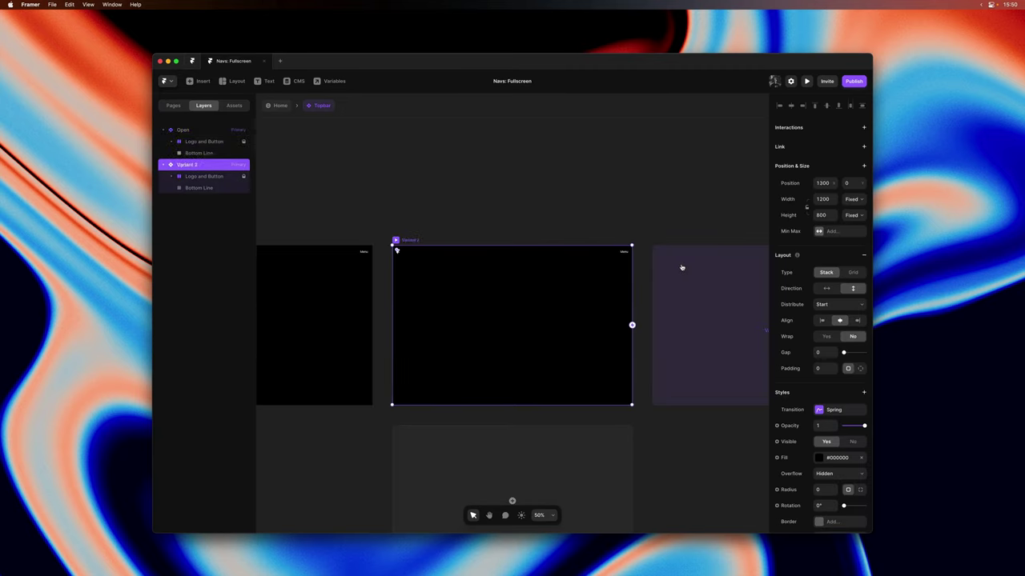
{"action": "double_click", "coordinate": [213, 165]}
{"action": "type", "text": "Closed"}
{"action": "key", "text": "Return"}
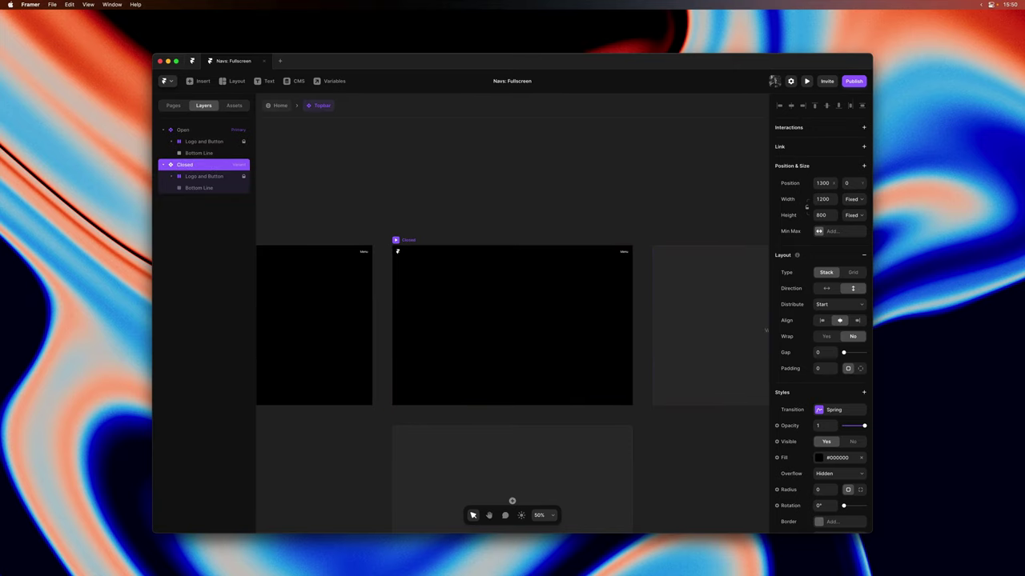
{"action": "left_click", "coordinate": [829, 216]}
{"action": "type", "text": "0"}
{"action": "key", "text": "Return"}
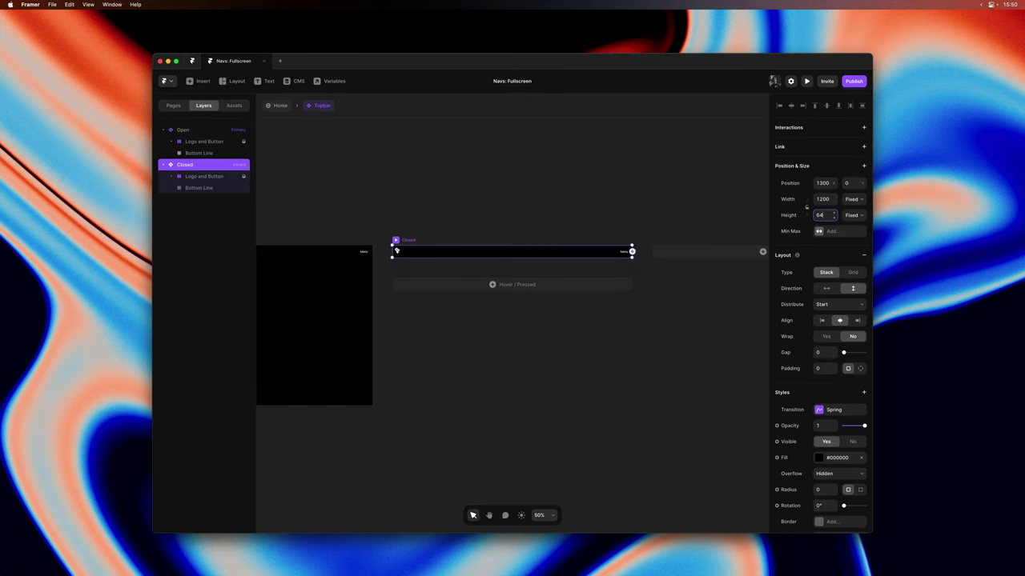
{"action": "left_click", "coordinate": [379, 234]}
{"action": "key", "text": "h"}
{"action": "left_click_drag", "start_coordinate": [379, 231], "coordinate": [543, 238]}
{"action": "key", "text": "v"}
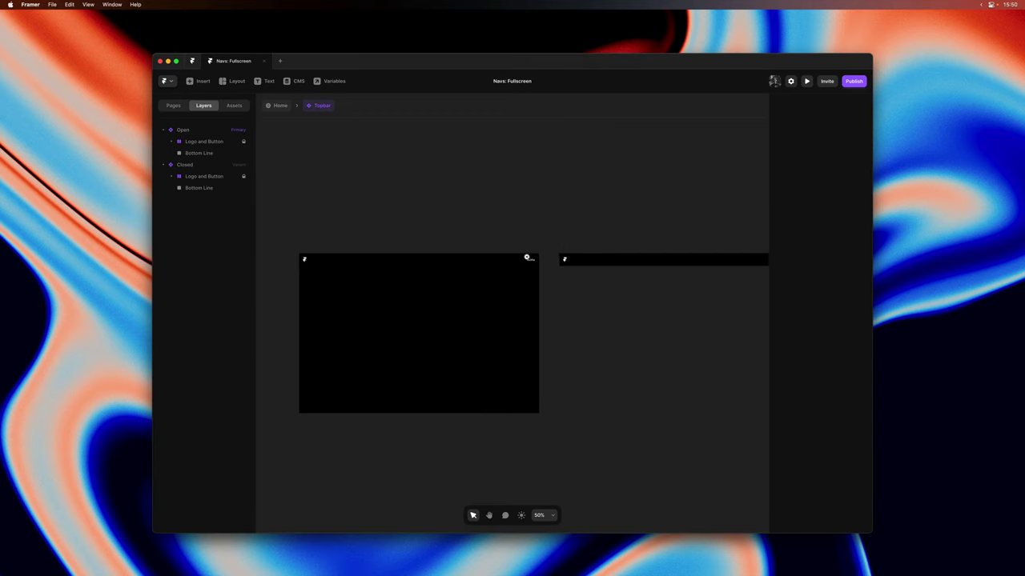
{"action": "scroll", "coordinate": [527, 258], "scroll_direction": "up", "scroll_amount": 5}
- Detach the Open variant's button label and change its text to Close
{"action": "left_click", "coordinate": [529, 260]}
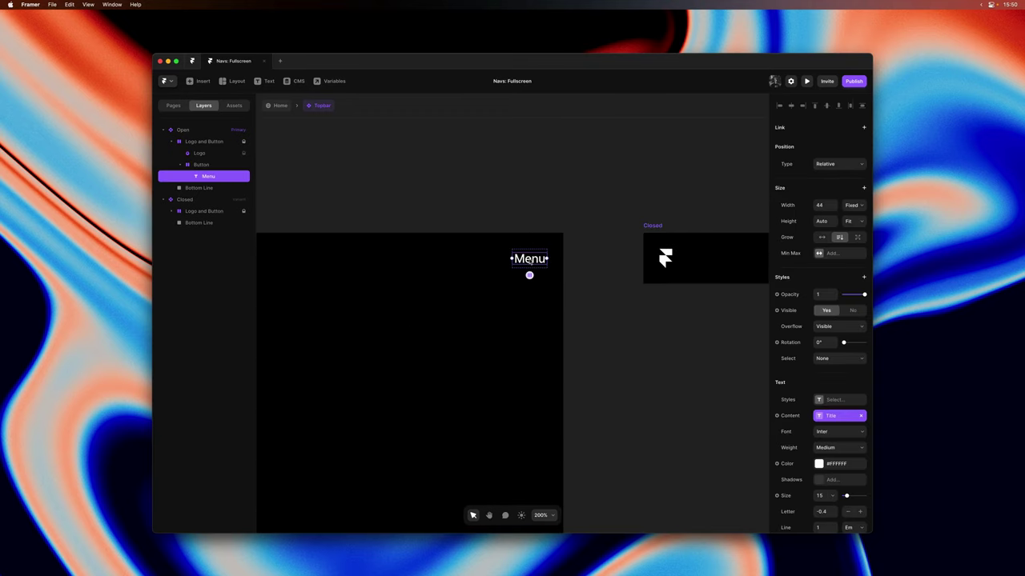
{"action": "left_click", "coordinate": [861, 417]}
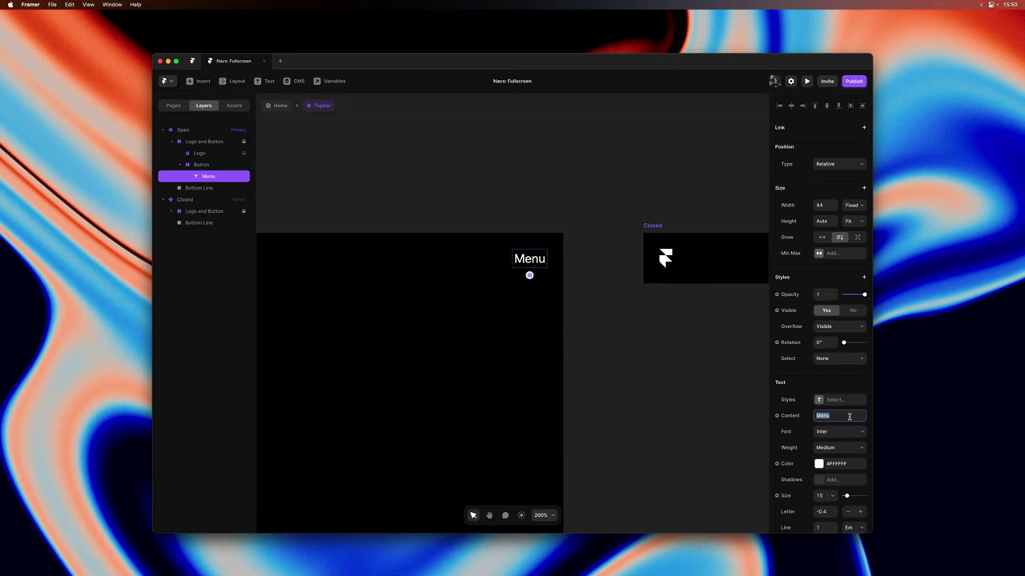
{"action": "type", "text": "Close"}
{"action": "left_click", "coordinate": [706, 377]}
- Set the Closed variant's button label text to Menu
{"action": "scroll", "coordinate": [707, 377], "scroll_direction": "down", "scroll_amount": 2}
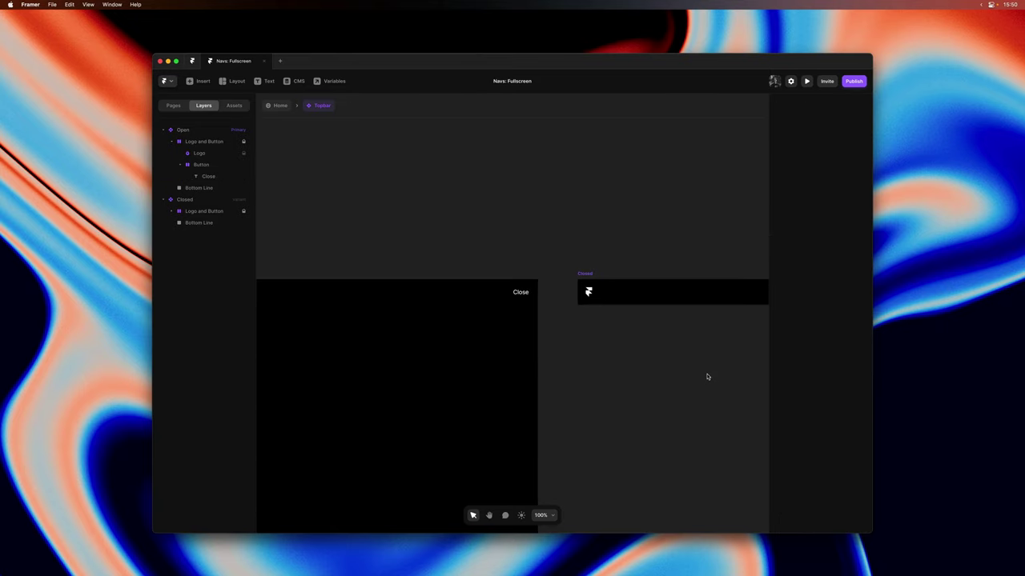
{"action": "key", "text": "h"}
{"action": "left_click_drag", "start_coordinate": [734, 366], "coordinate": [406, 368]}
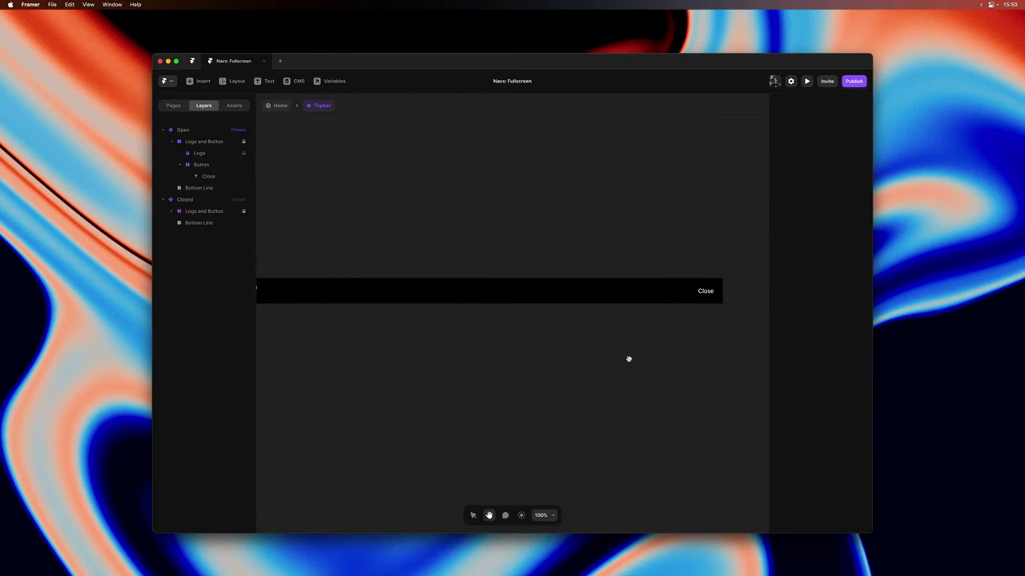
{"action": "left_click_drag", "start_coordinate": [629, 357], "coordinate": [437, 361]}
{"action": "key", "text": "v"}
{"action": "scroll", "coordinate": [515, 296], "scroll_direction": "up", "scroll_amount": 3}
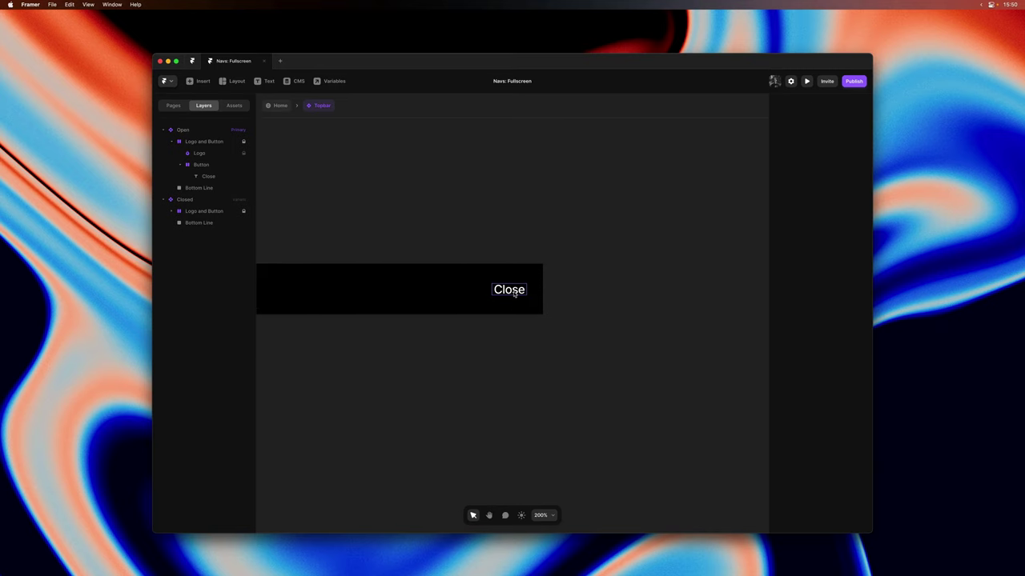
{"action": "left_click", "coordinate": [515, 296]}
{"action": "left_click", "coordinate": [843, 416]}
{"action": "type", "text": "Menu"}
{"action": "left_click", "coordinate": [719, 406]}
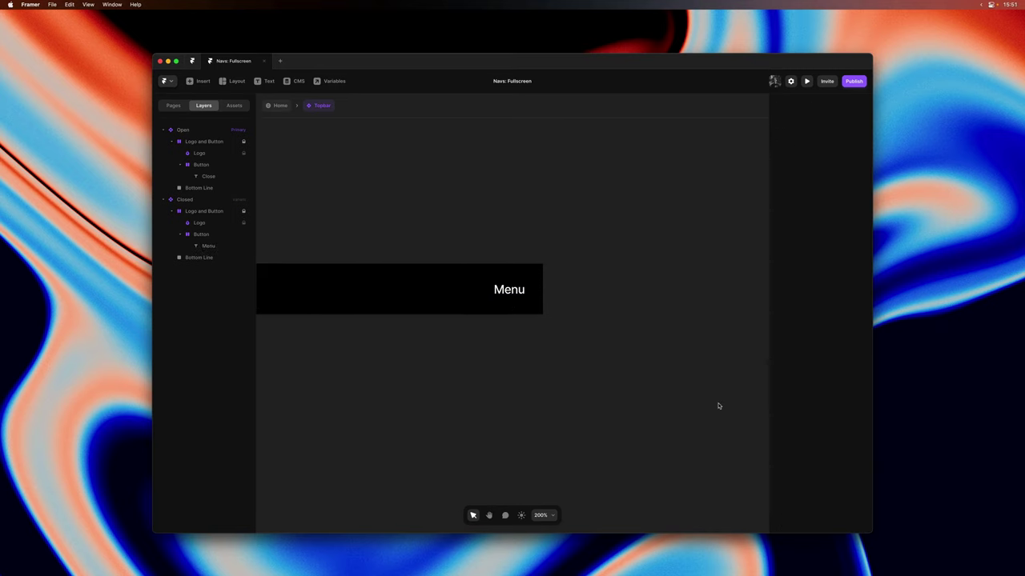
- Add a tap interaction on Open's Button that switches to the Closed variant
{"action": "scroll", "coordinate": [718, 406], "scroll_direction": "down", "scroll_amount": 5}
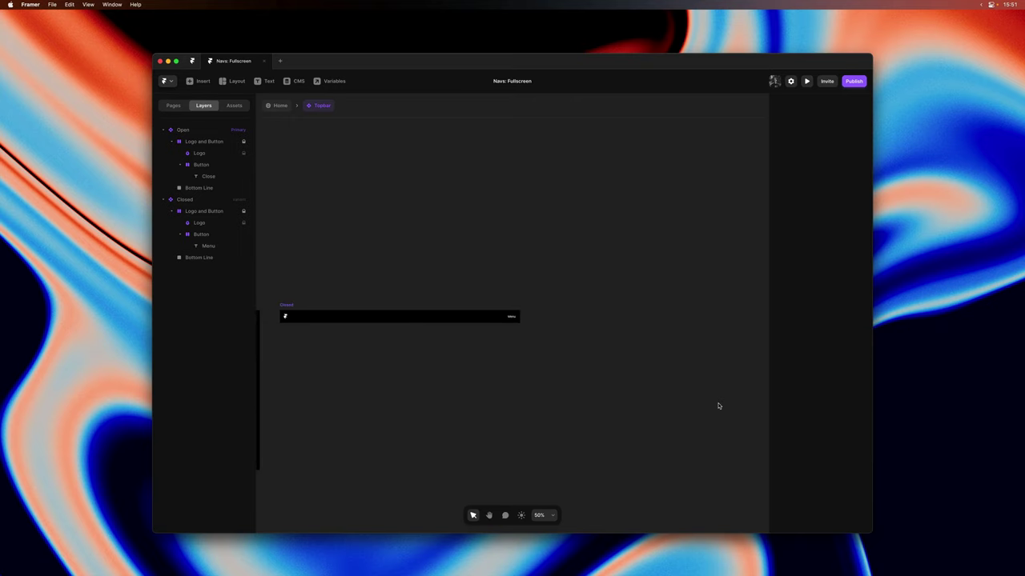
{"action": "left_click_drag", "start_coordinate": [387, 360], "coordinate": [592, 337]}
{"action": "key", "text": "v"}
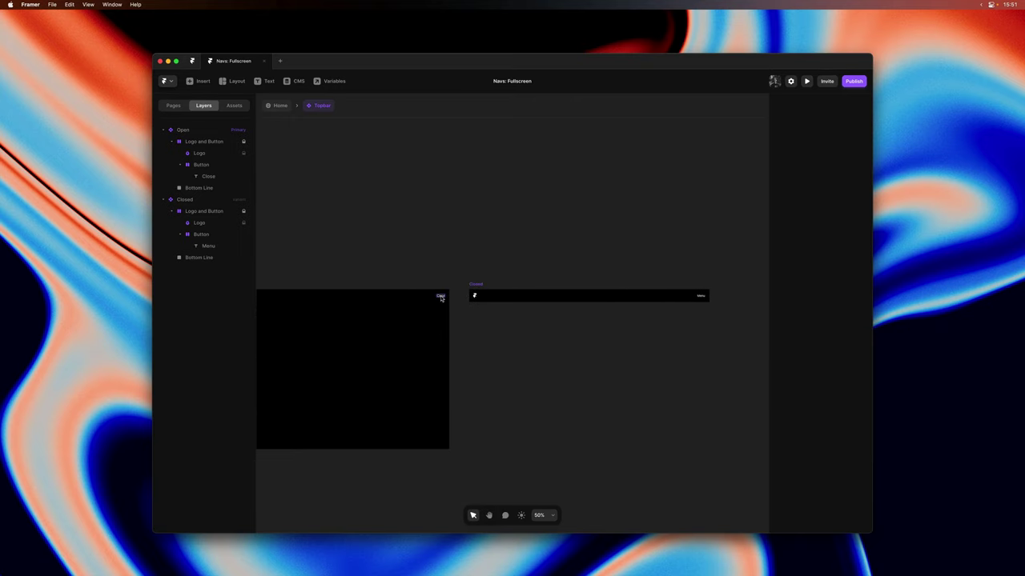
{"action": "left_click", "coordinate": [440, 295]}
{"action": "left_click", "coordinate": [202, 165]}
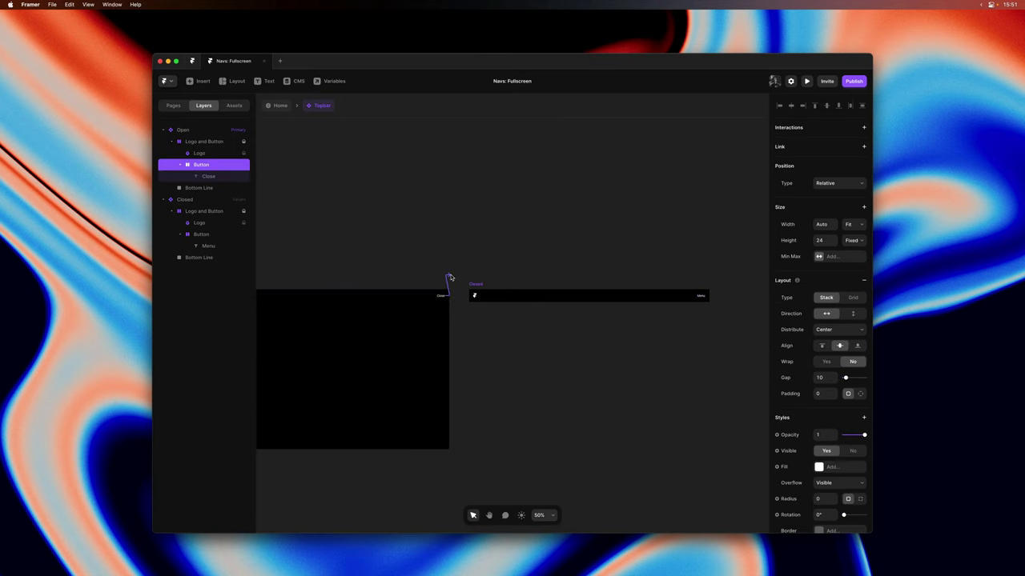
{"action": "left_click_drag", "start_coordinate": [445, 296], "coordinate": [493, 299]}
- Add a tap interaction on Closed's Button that switches back to Open
{"action": "left_click", "coordinate": [211, 235]}
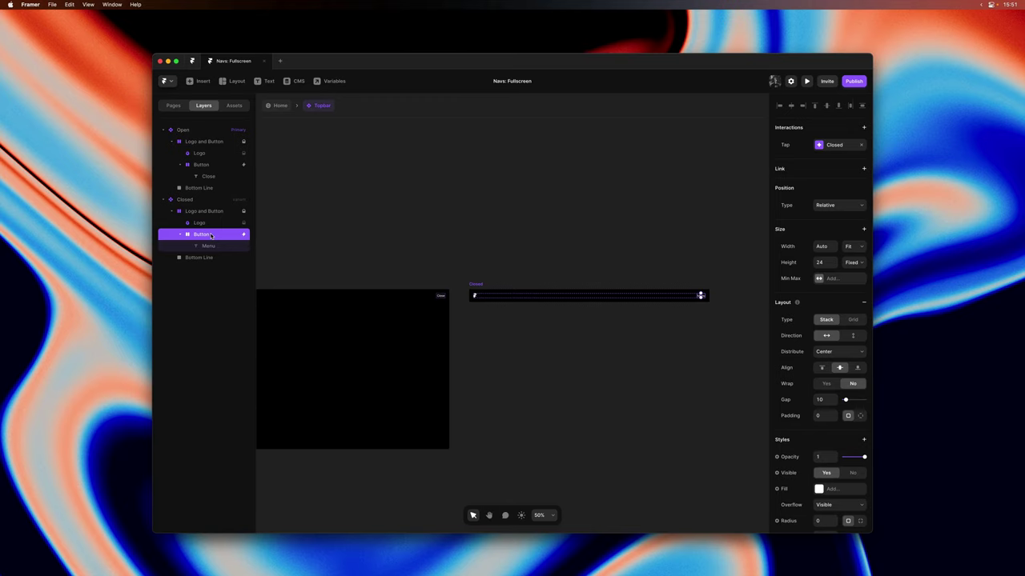
{"action": "left_click_drag", "start_coordinate": [326, 239], "coordinate": [393, 318]}
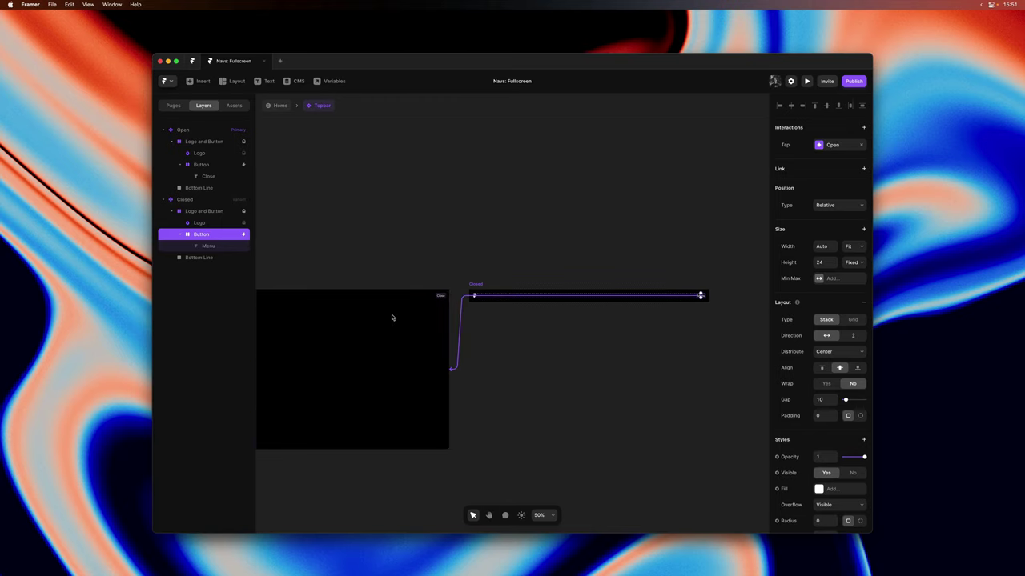
{"action": "left_click", "coordinate": [361, 219]}
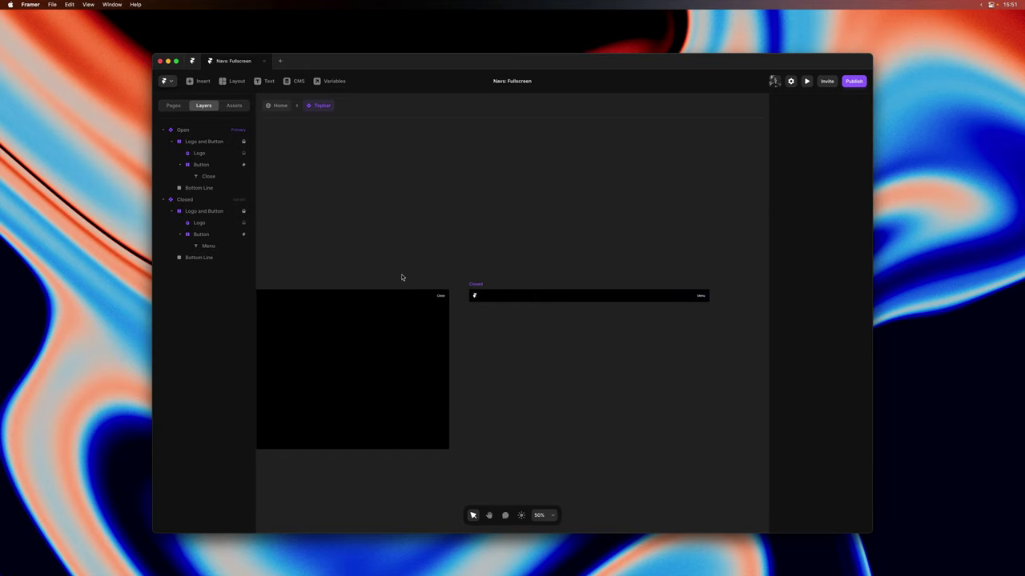
- Add a Gallery text layer beside the variants and apply the Navigation text style
{"action": "key", "text": "space"}
{"action": "left_click_drag", "start_coordinate": [365, 263], "coordinate": [481, 222]}
{"action": "key", "text": "space"}
{"action": "left_click_drag", "start_coordinate": [327, 254], "coordinate": [402, 264]}
{"action": "scroll", "coordinate": [382, 285], "scroll_direction": "up", "scroll_amount": 3}
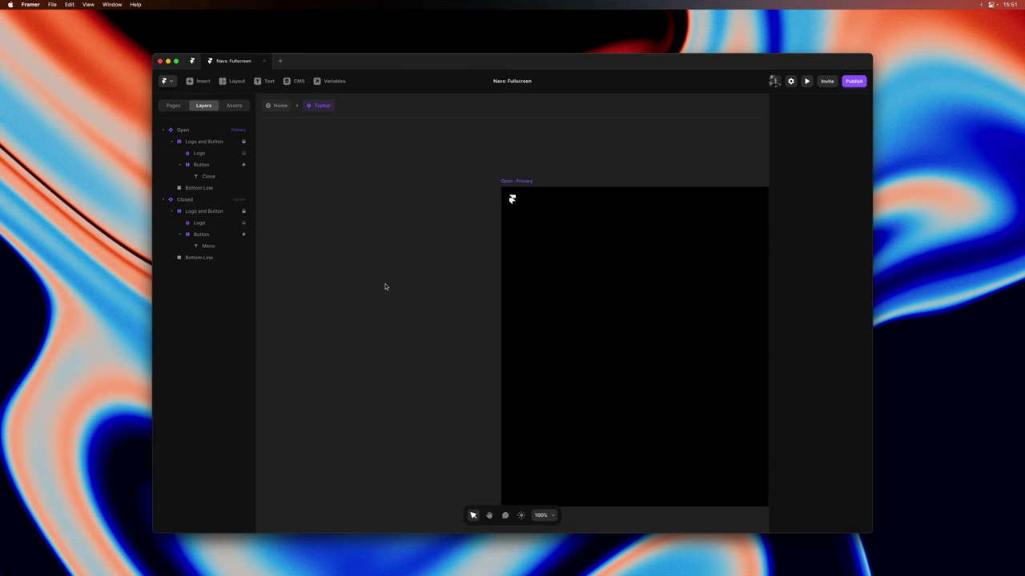
{"action": "key", "text": "t"}
{"action": "left_click", "coordinate": [365, 275]}
{"action": "type", "text": "Gallery"}
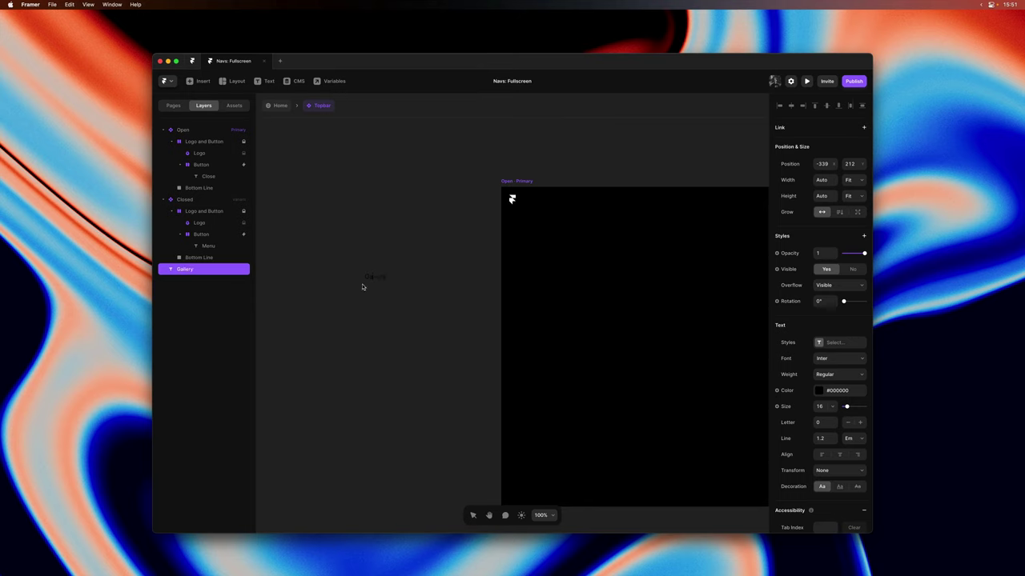
{"action": "key", "text": "Escape"}
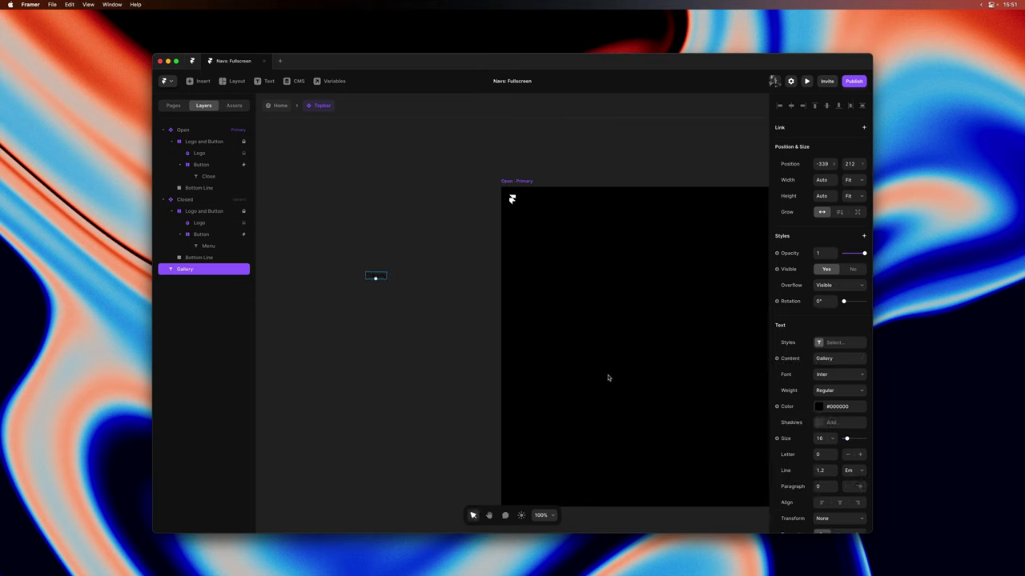
{"action": "left_click", "coordinate": [833, 343]}
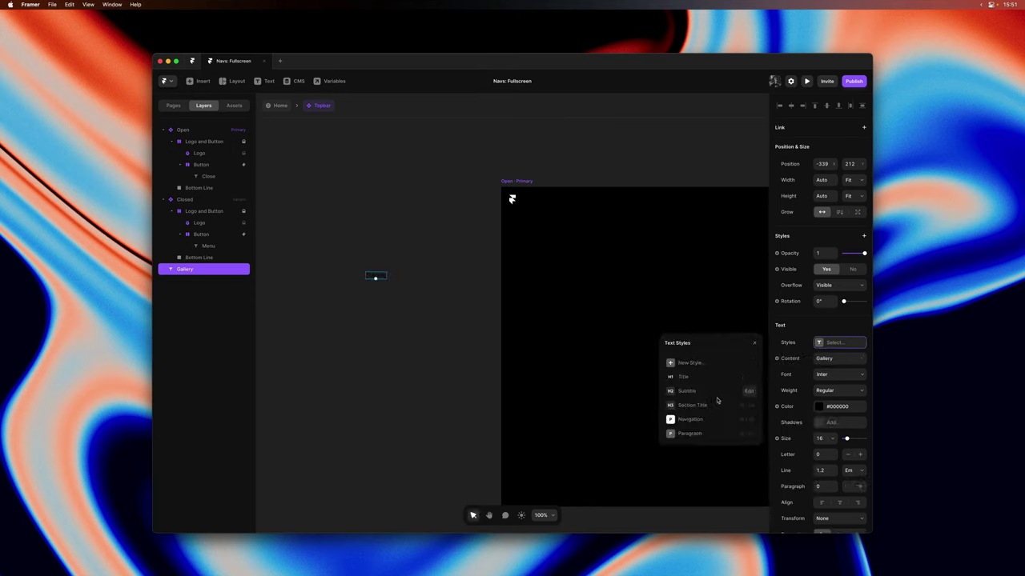
{"action": "left_click", "coordinate": [696, 420]}
{"action": "left_click", "coordinate": [454, 344]}
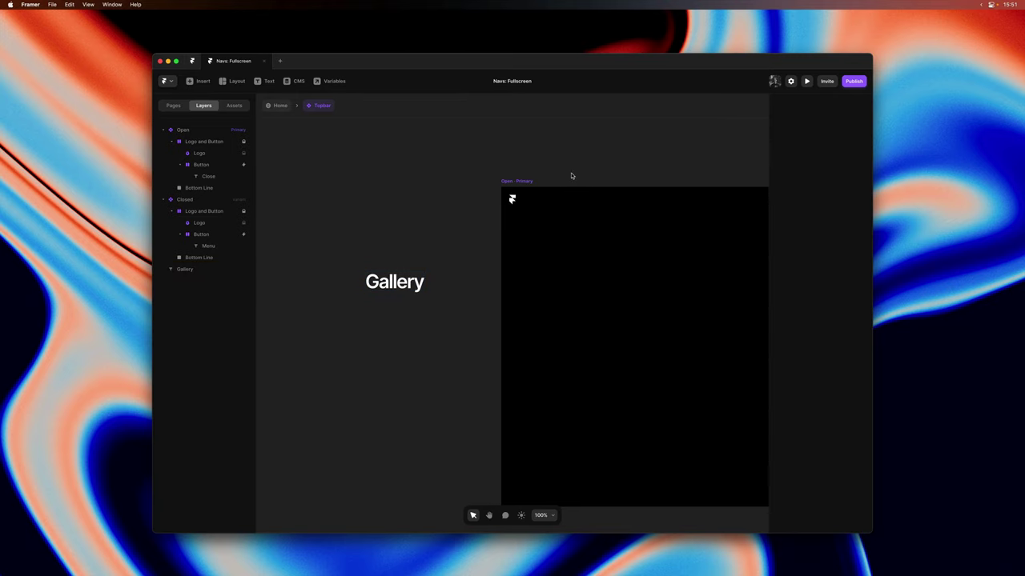
- Move the Open variant over the Gallery text and select its Logo/Button row, then the frame
{"action": "left_click_drag", "start_coordinate": [567, 177], "coordinate": [356, 173]}
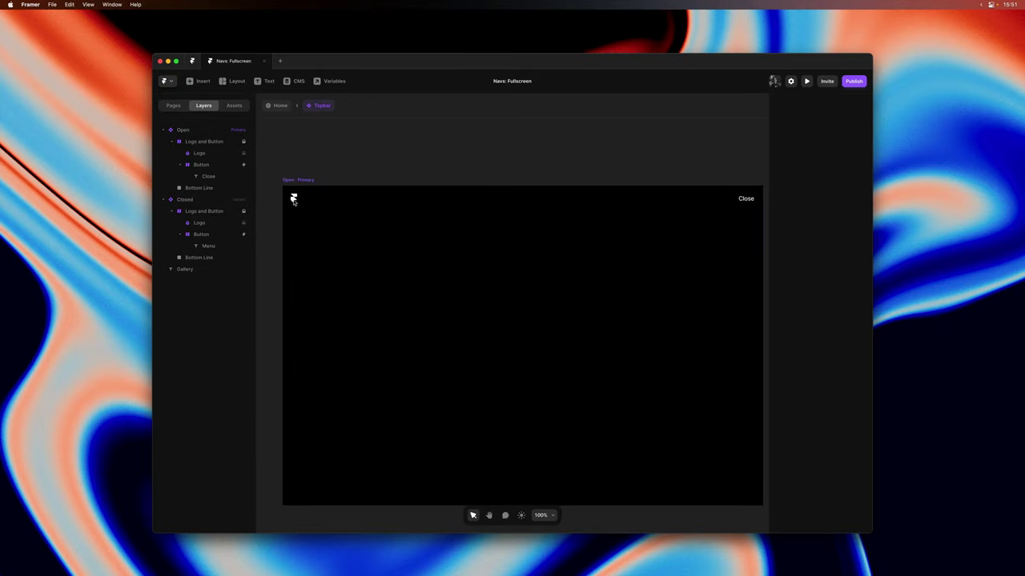
{"action": "left_click", "coordinate": [214, 145]}
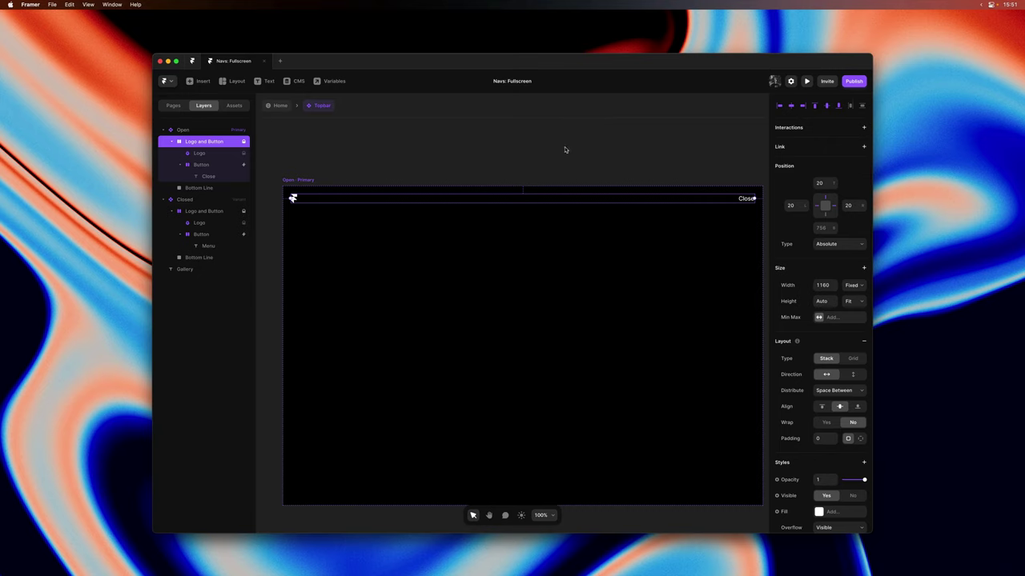
{"action": "left_click", "coordinate": [304, 181]}
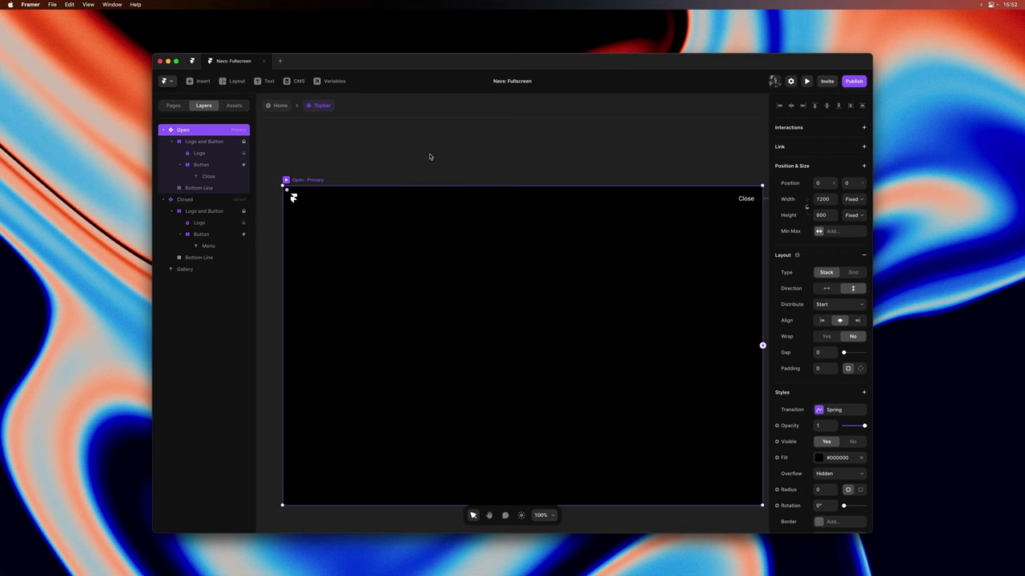
- Move Gallery into Open and duplicate it as Discover, Templates, Updates and Blog
{"action": "key", "text": "super+minus"}
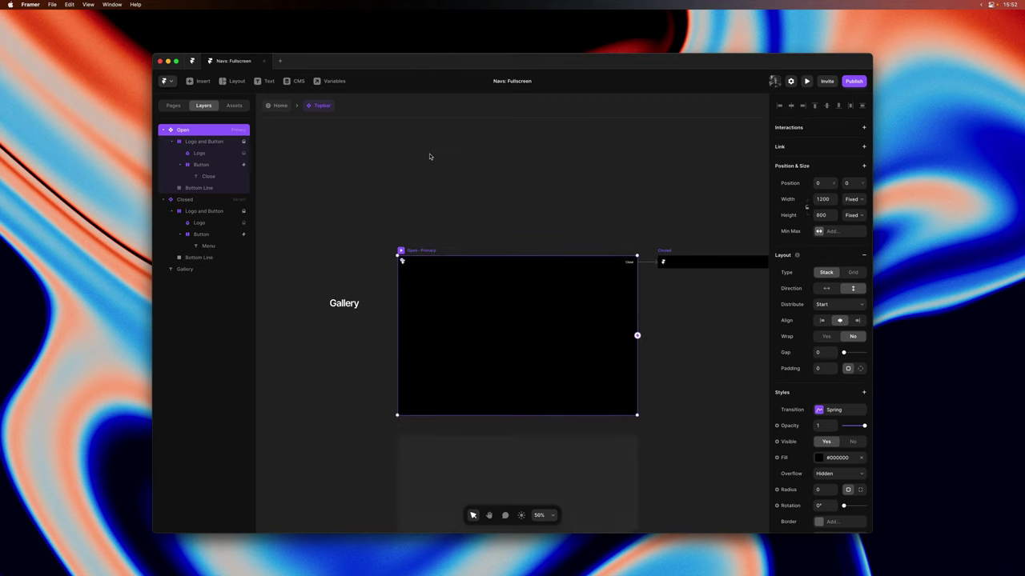
{"action": "left_click_drag", "start_coordinate": [350, 301], "coordinate": [480, 319]}
{"action": "key", "text": "super+d"}
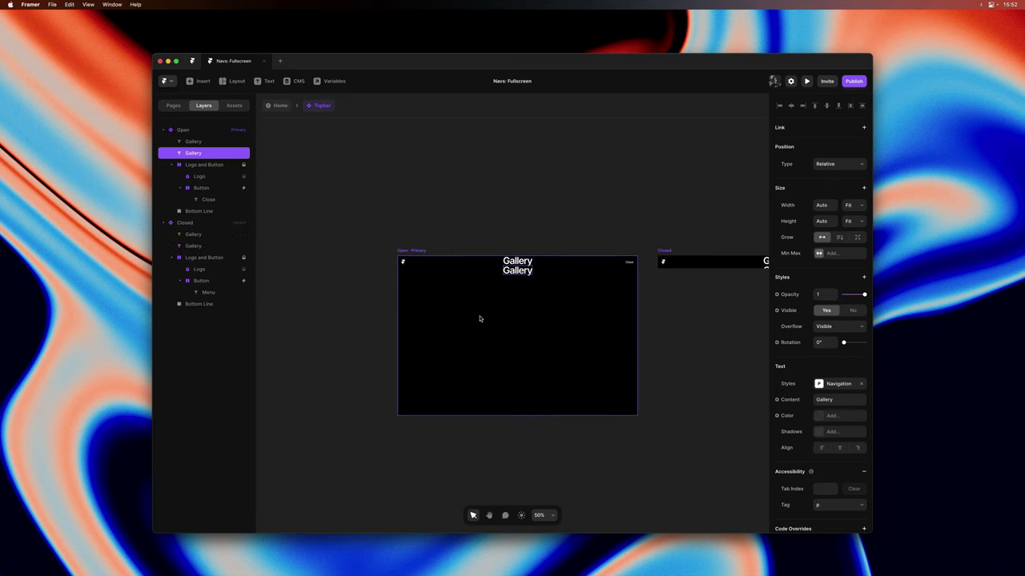
{"action": "key", "text": "shift+2"}
{"action": "key", "text": "Return"}
{"action": "type", "text": "Discover"}
{"action": "key", "text": "super+d"}
{"action": "key", "text": "Return"}
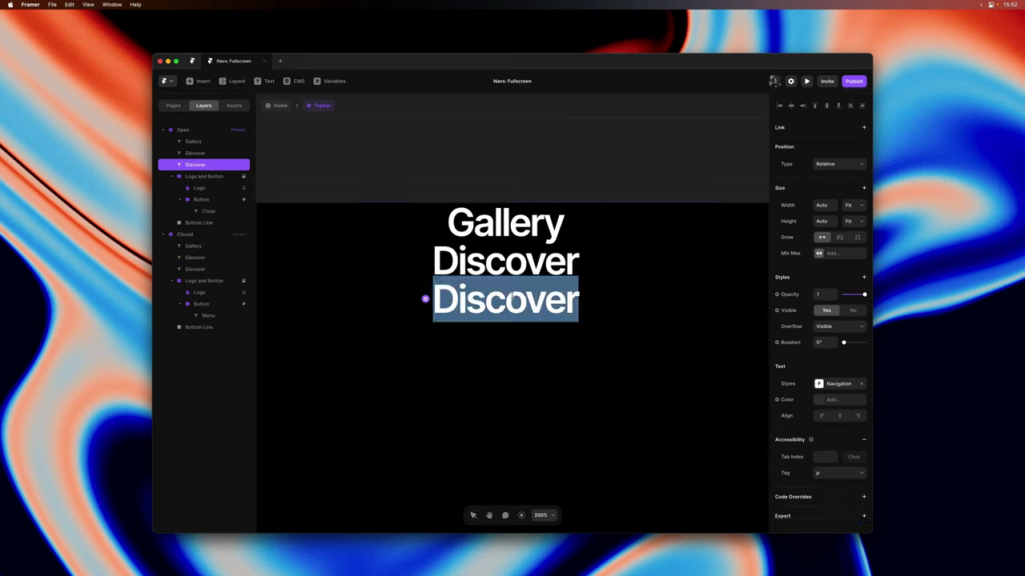
{"action": "type", "text": "Templates"}
{"action": "key", "text": "Escape"}
{"action": "key", "text": "super+d"}
{"action": "key", "text": "Return"}
{"action": "type", "text": "Updates"}
{"action": "key", "text": "Escape"}
{"action": "key", "text": "super+d"}
{"action": "key", "text": "Return"}
{"action": "type", "text": "Blog"}
{"action": "key", "text": "Escape"}
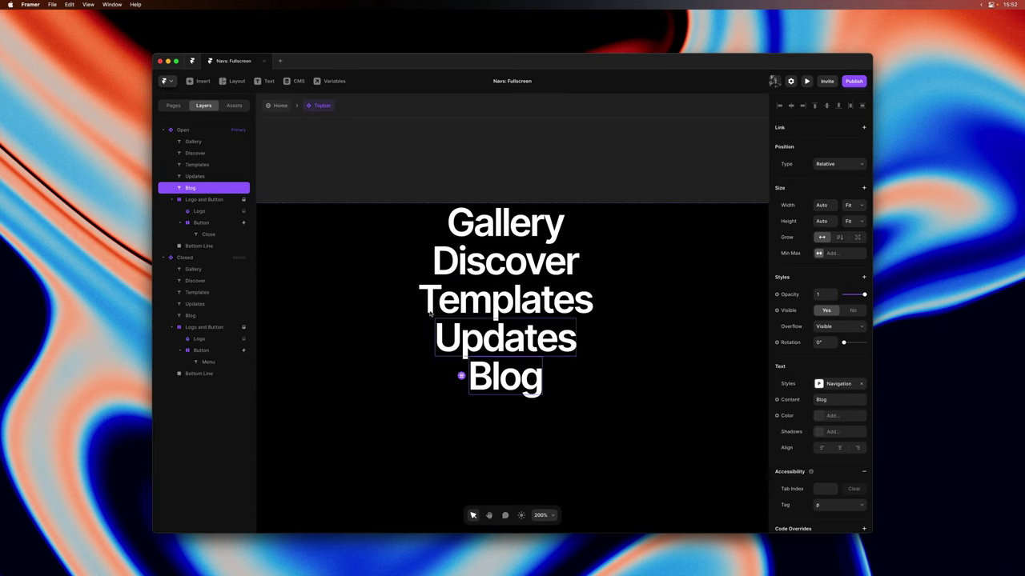
- Wrap the five links in a stack with Fill width and height, left alignment and 20 padding
{"action": "left_click", "coordinate": [200, 144], "text": "shift"}
{"action": "right_click", "coordinate": [200, 144]}
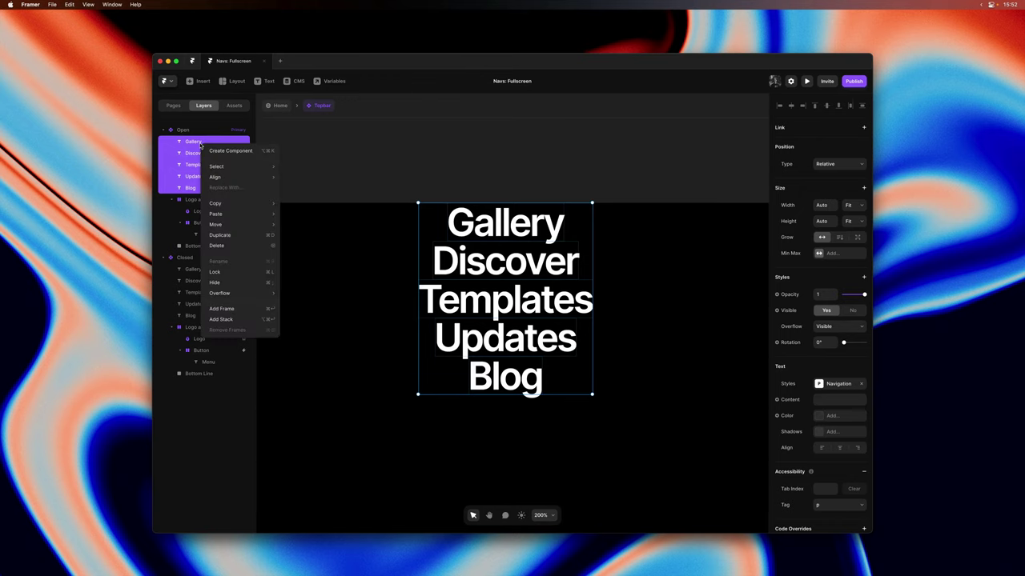
{"action": "left_click", "coordinate": [256, 310]}
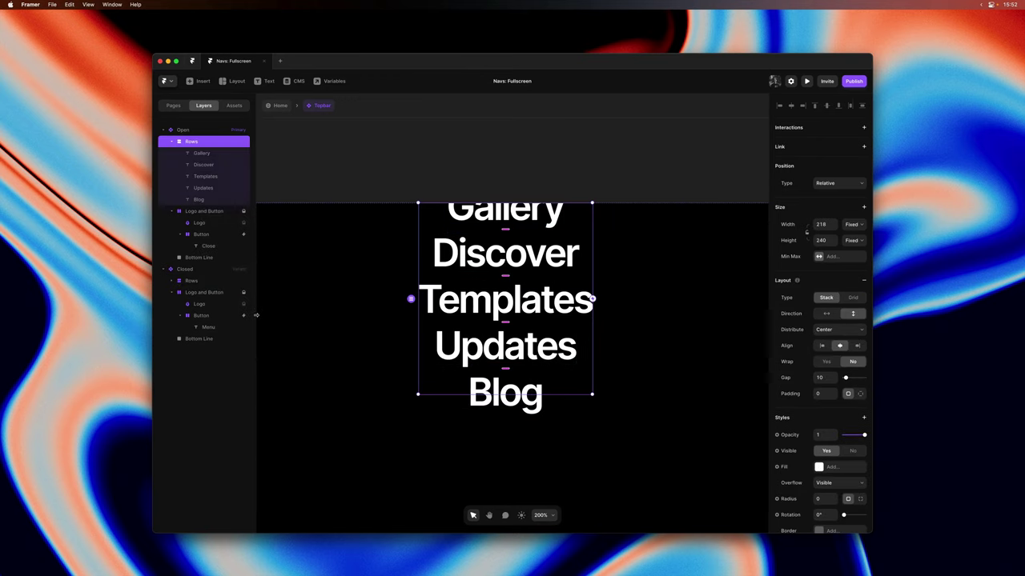
{"action": "left_click", "coordinate": [848, 226]}
{"action": "left_click", "coordinate": [851, 241]}
{"action": "left_click", "coordinate": [852, 240]}
{"action": "left_click", "coordinate": [853, 257]}
{"action": "key", "text": "shift+0"}
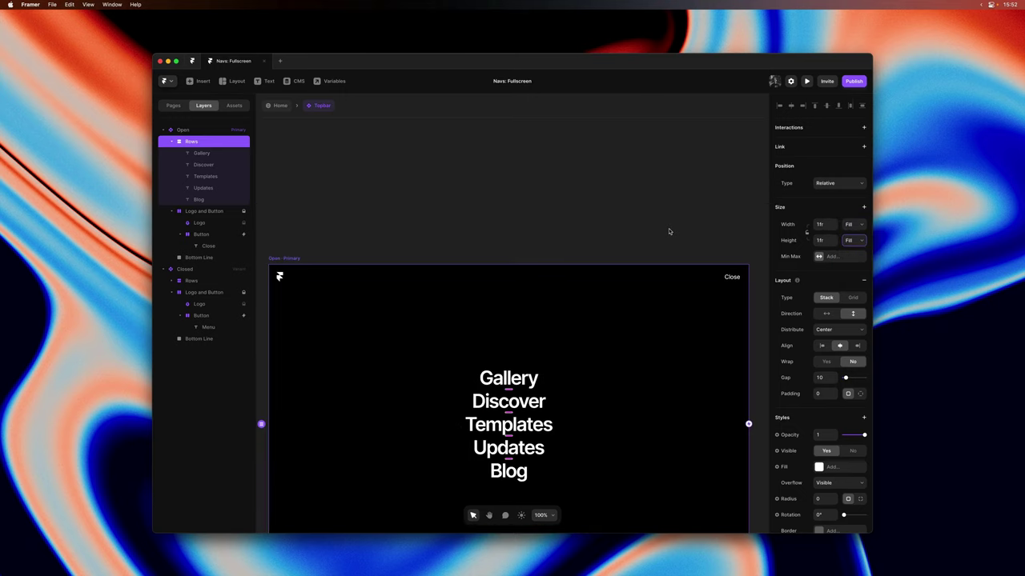
{"action": "scroll", "coordinate": [668, 231], "scroll_direction": "down", "scroll_amount": 2}
{"action": "scroll", "coordinate": [659, 242], "scroll_direction": "down", "scroll_amount": 5}
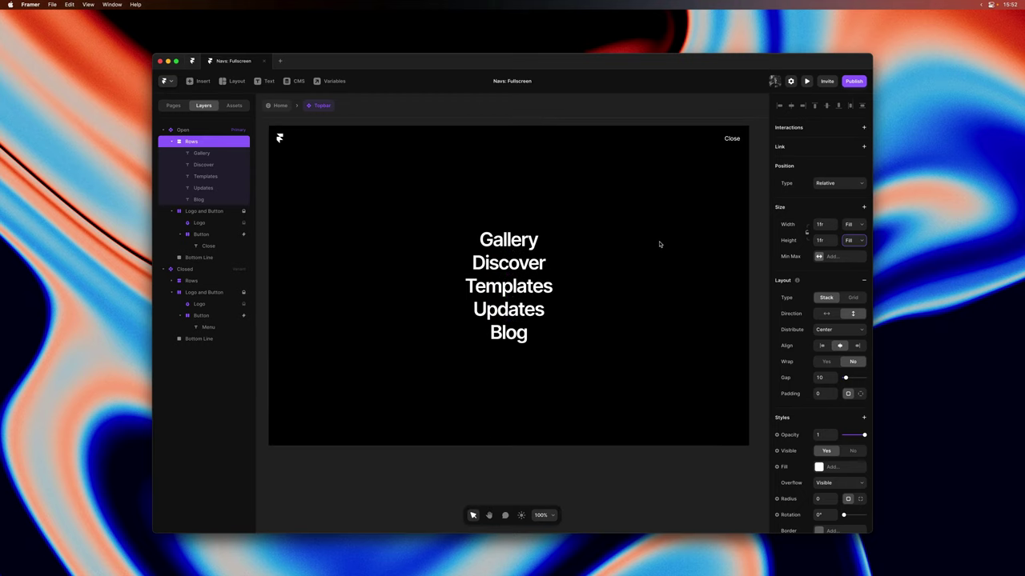
{"action": "left_click", "coordinate": [822, 345]}
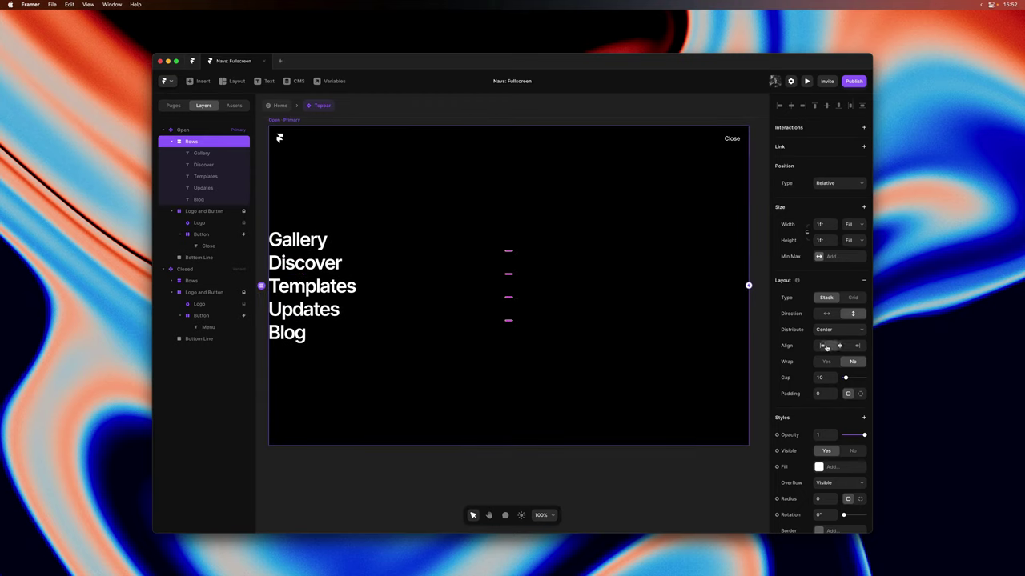
{"action": "left_click", "coordinate": [833, 391]}
{"action": "left_click", "coordinate": [833, 390]}
{"action": "left_click", "coordinate": [674, 471]}
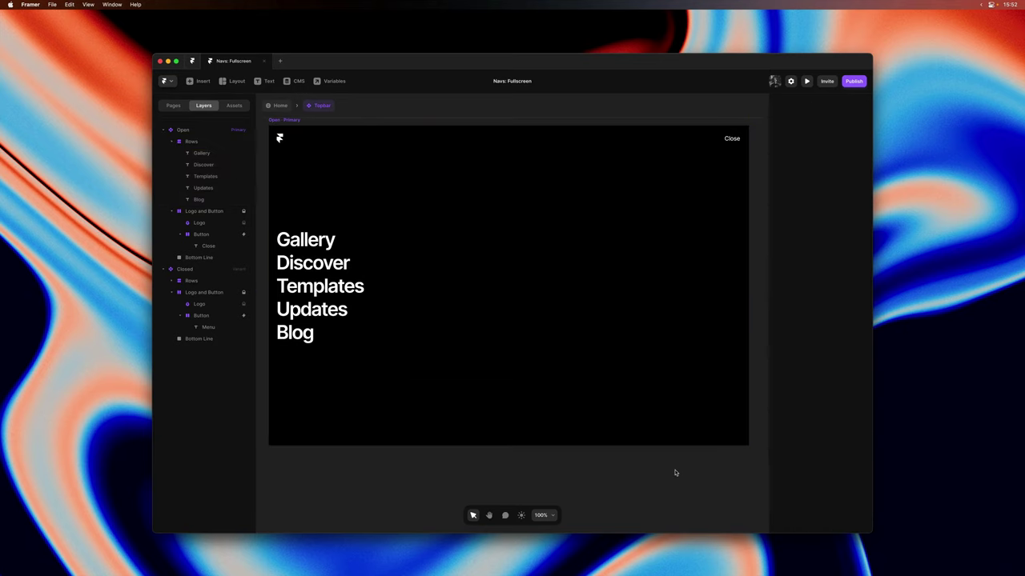
- Rename the link stack layer to Links
{"action": "left_click", "coordinate": [304, 239]}
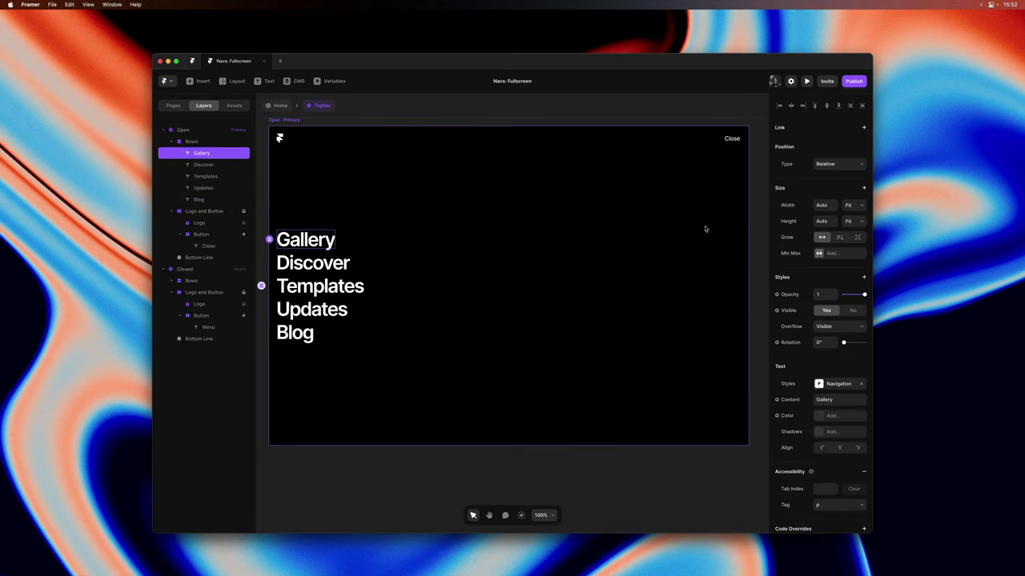
{"action": "left_click", "coordinate": [761, 173]}
{"action": "key", "text": "super+minus"}
{"action": "key", "text": "space"}
{"action": "left_click_drag", "start_coordinate": [682, 185], "coordinate": [554, 199]}
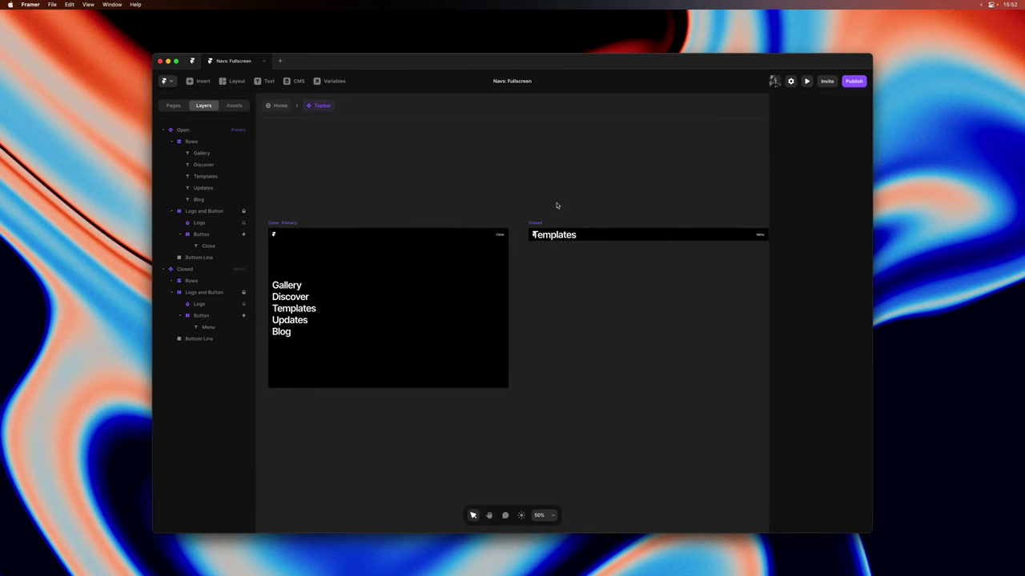
{"action": "left_click", "coordinate": [450, 254]}
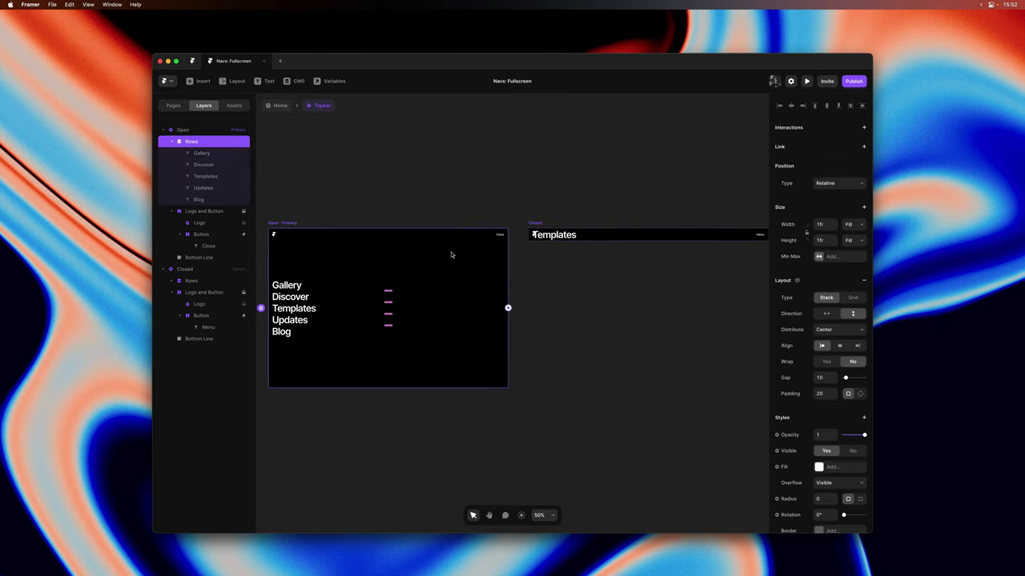
{"action": "double_click", "coordinate": [193, 141]}
{"action": "type", "text": "Links"}
{"action": "key", "text": "Return"}
- Add a Min Height to the Links stack and switch its unit to Viewport (100vh)
{"action": "left_click", "coordinate": [285, 223]}
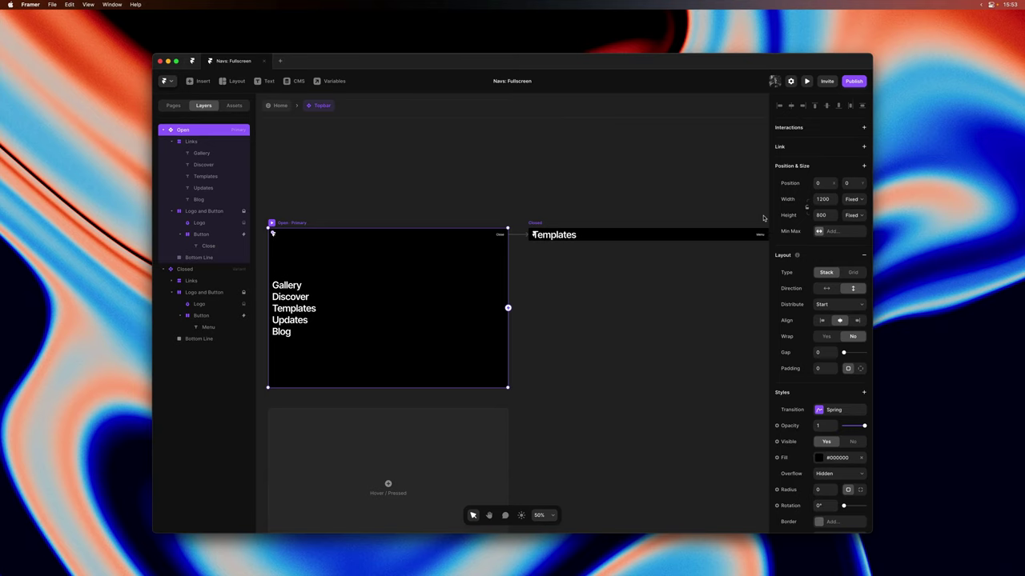
{"action": "left_click", "coordinate": [372, 250]}
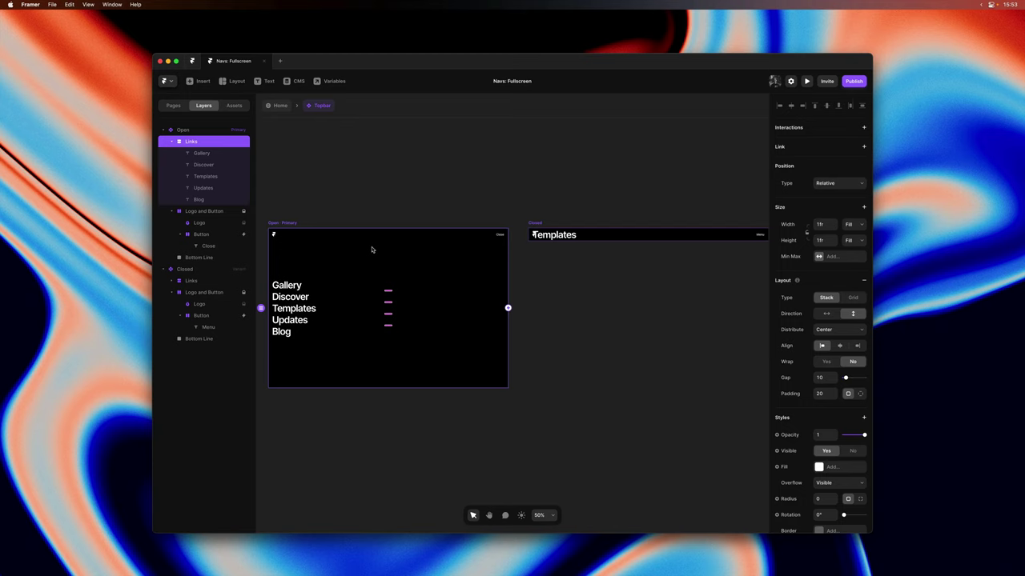
{"action": "left_click", "coordinate": [837, 258]}
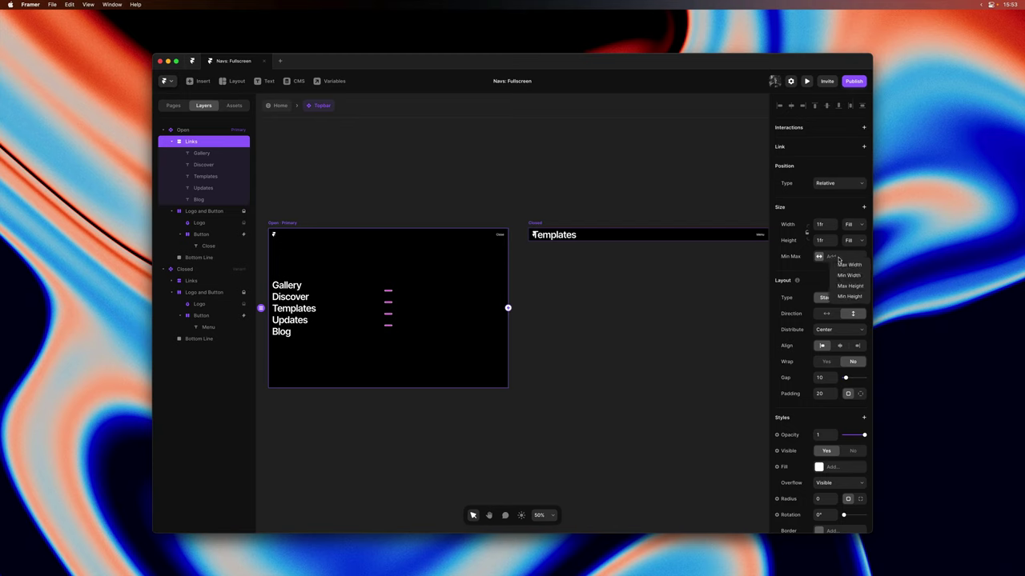
{"action": "left_click", "coordinate": [845, 297]}
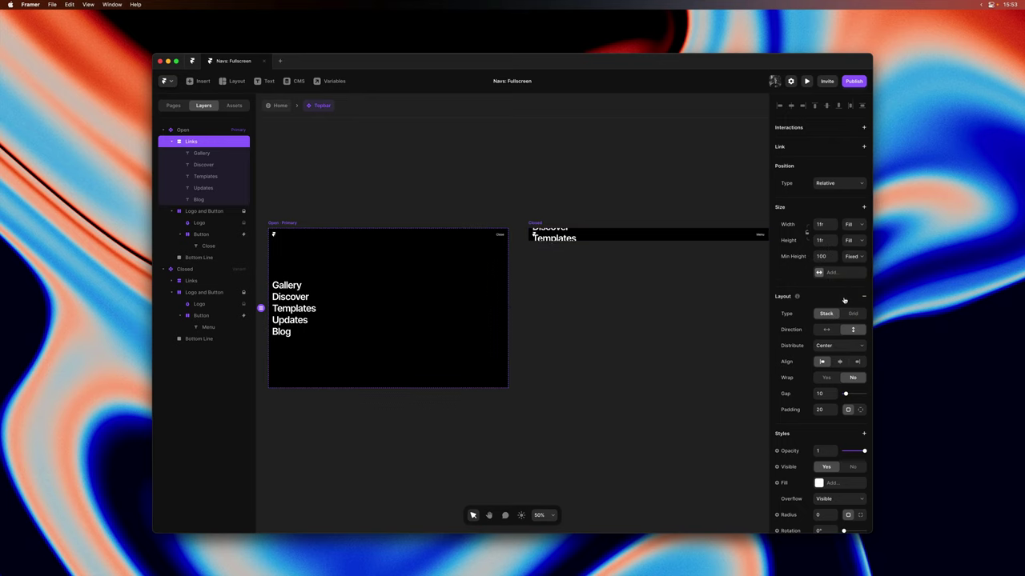
{"action": "left_click", "coordinate": [854, 257]}
{"action": "left_click", "coordinate": [855, 265]}
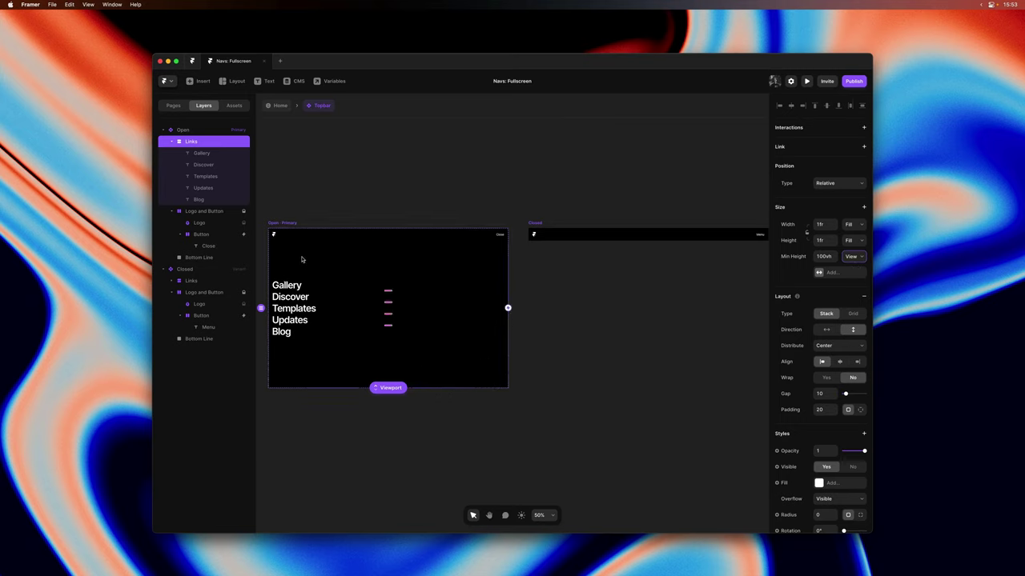
{"action": "left_click", "coordinate": [276, 214]}
- Set the Height of the Open variant and its Links stack to Fit Content
{"action": "left_click", "coordinate": [277, 223]}
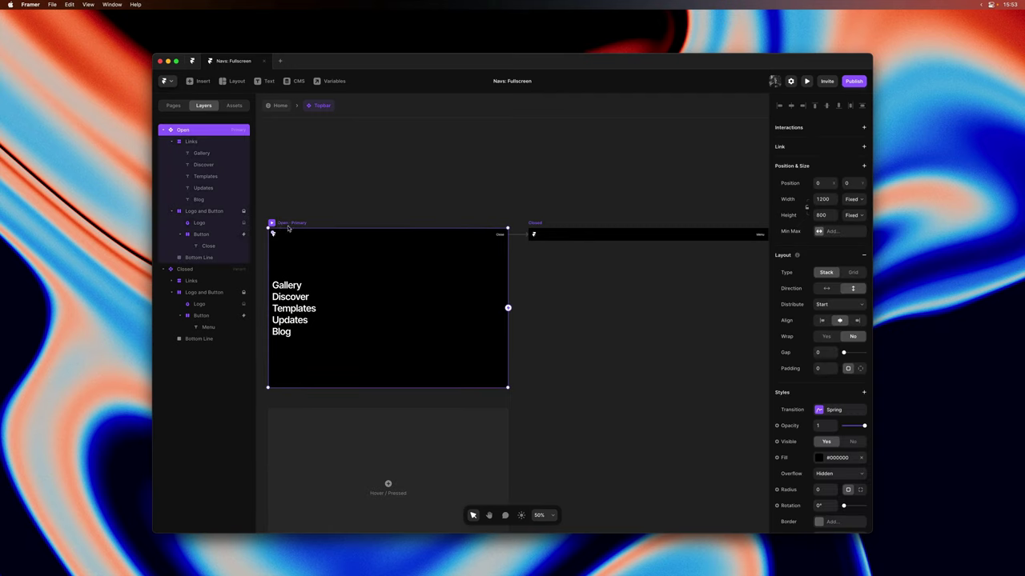
{"action": "left_click", "coordinate": [854, 214]}
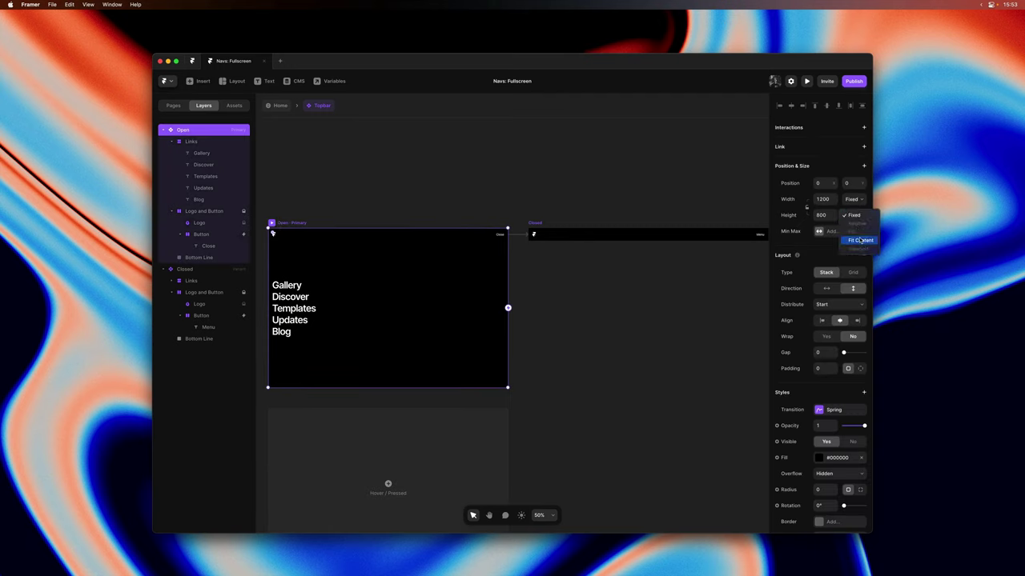
{"action": "left_click", "coordinate": [860, 238]}
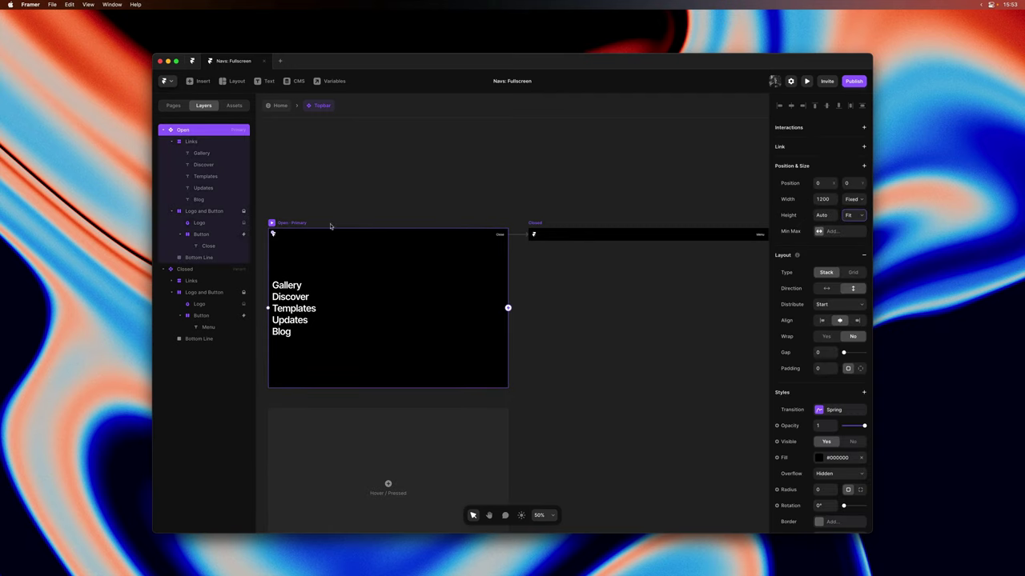
{"action": "left_click", "coordinate": [491, 253]}
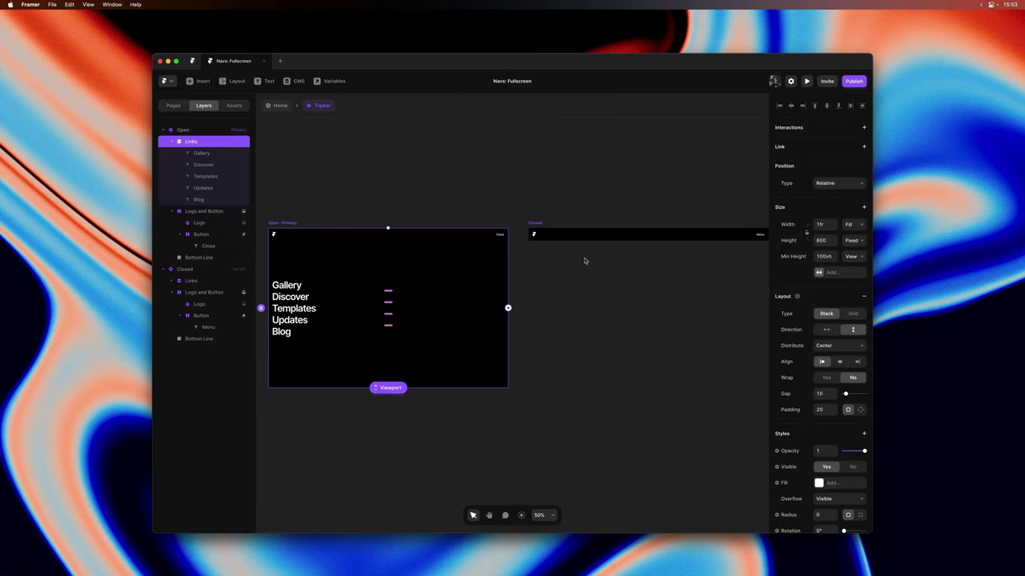
{"action": "left_click", "coordinate": [854, 241]}
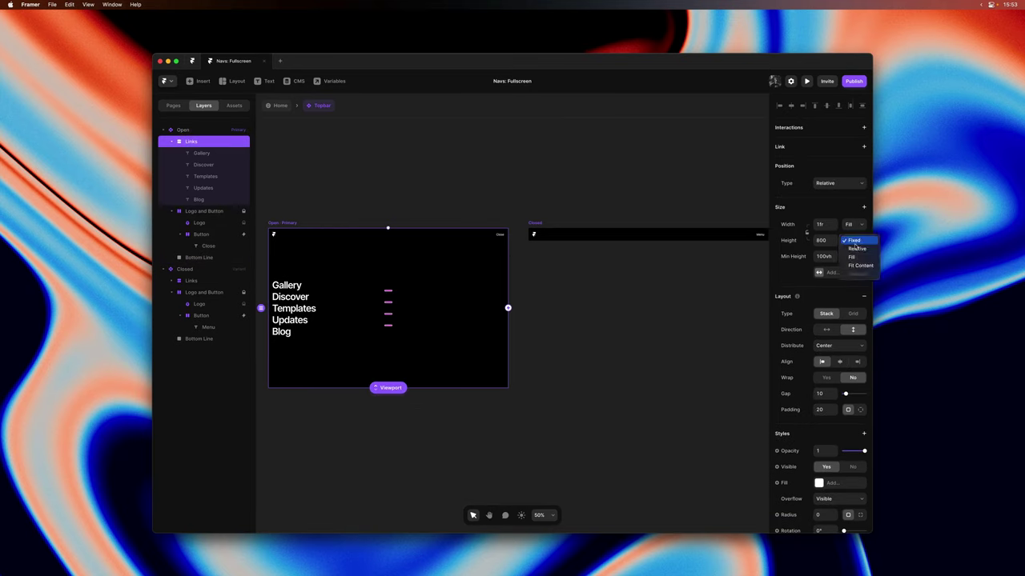
{"action": "left_click", "coordinate": [858, 265]}
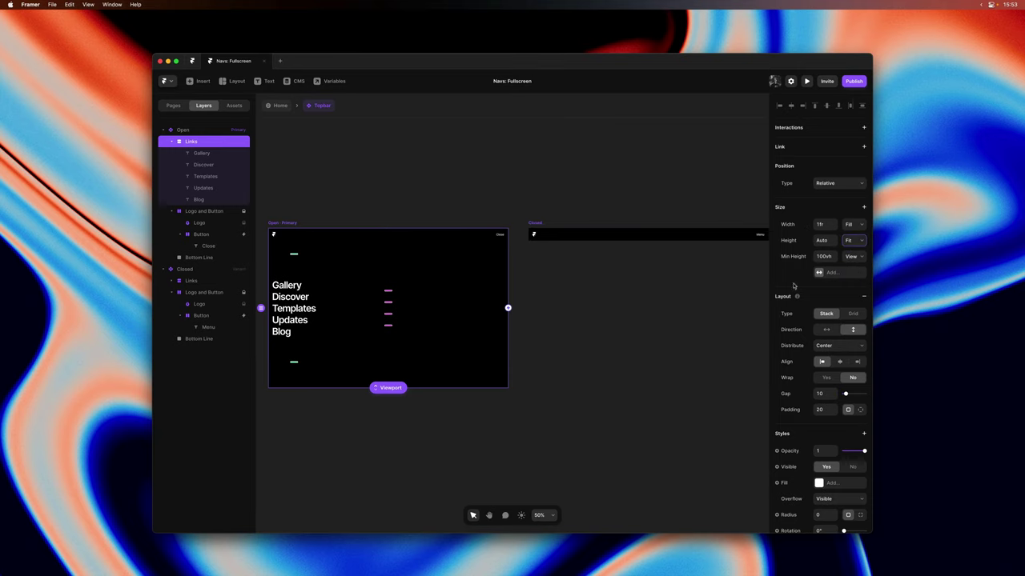
{"action": "left_click", "coordinate": [549, 222]}
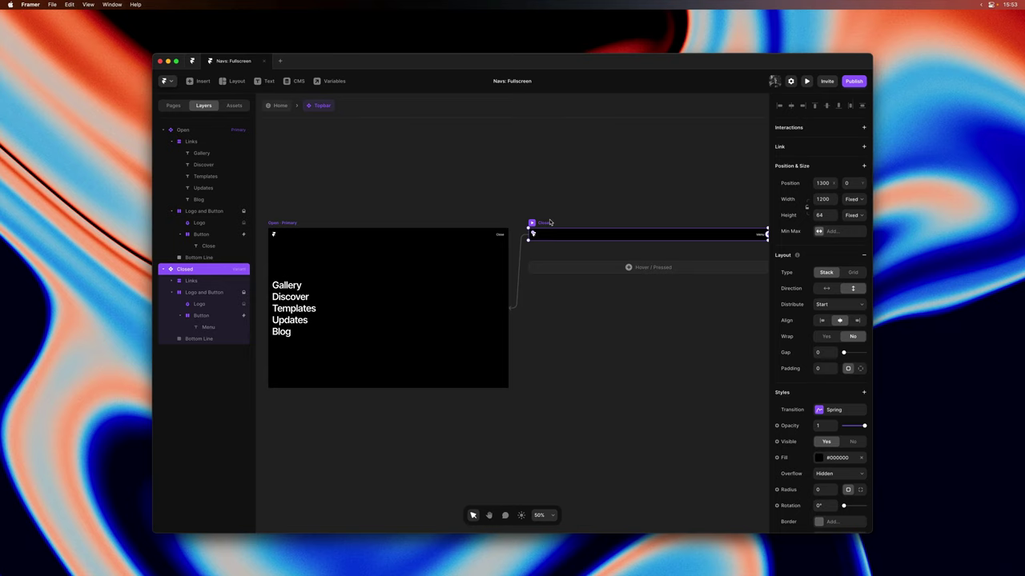
{"action": "left_click", "coordinate": [502, 257]}
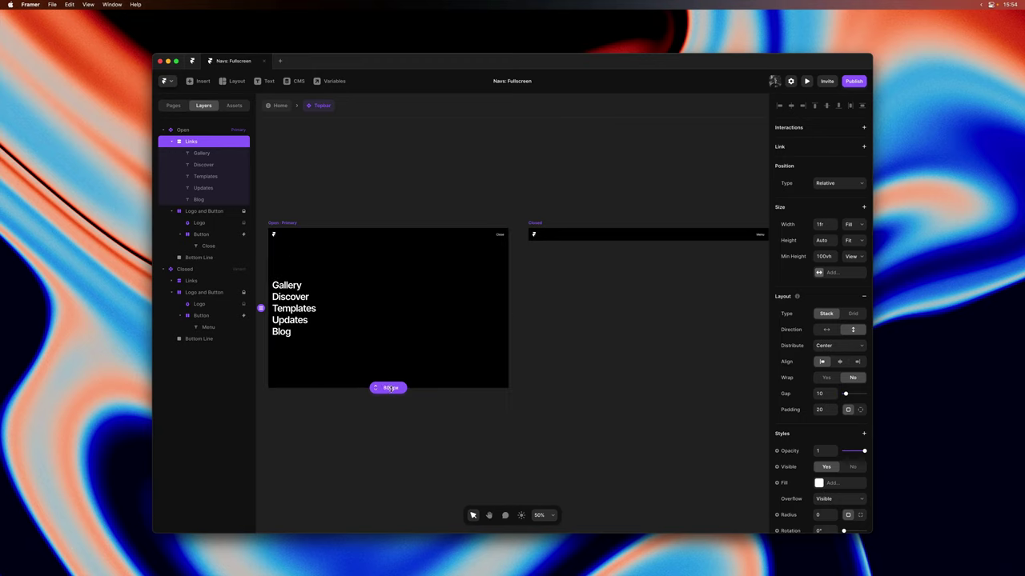
{"action": "left_click_drag", "start_coordinate": [390, 387], "coordinate": [408, 402]}
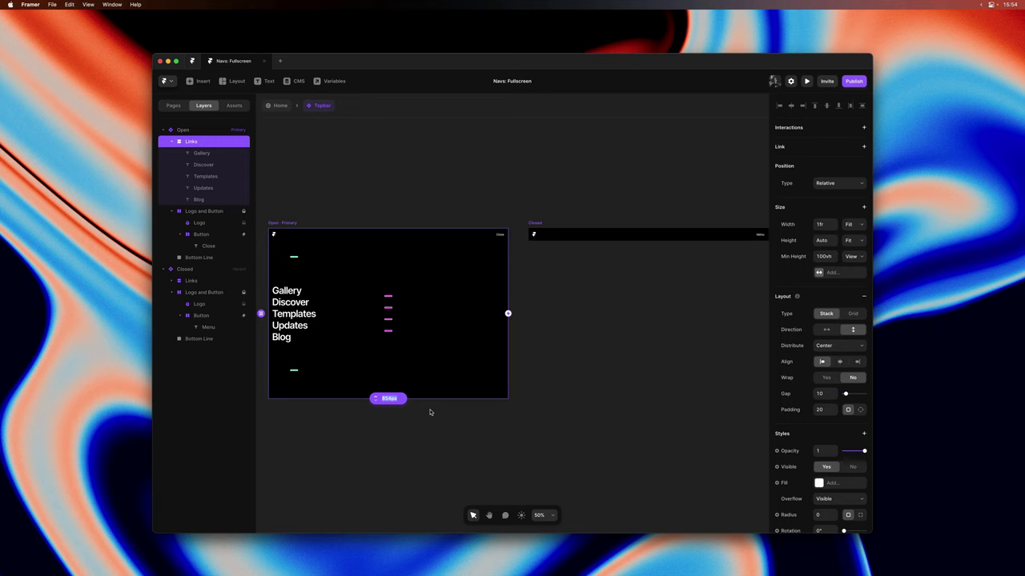
{"action": "type", "text": "800"}
{"action": "key", "text": "Return"}
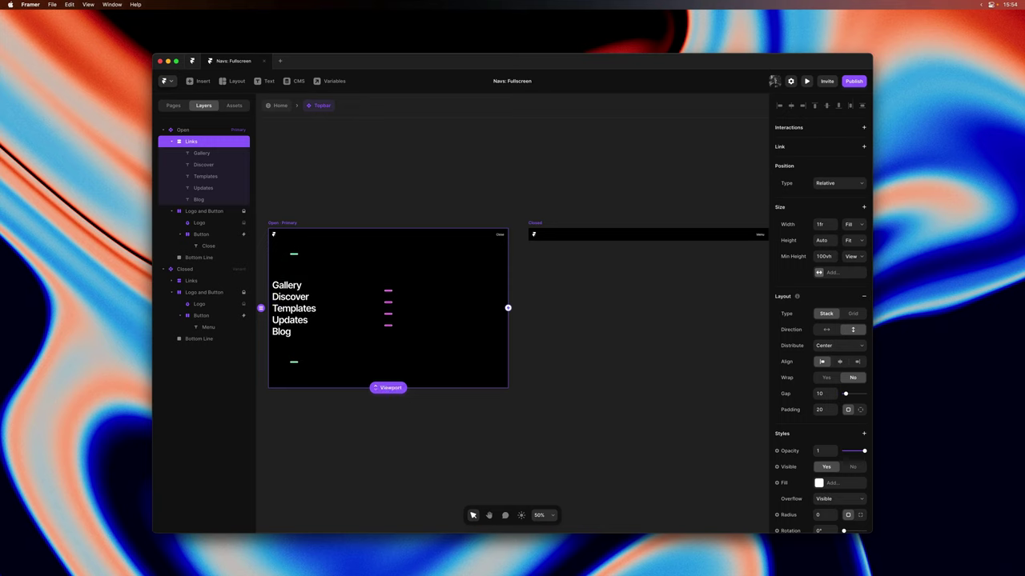
{"action": "left_click", "coordinate": [563, 376]}
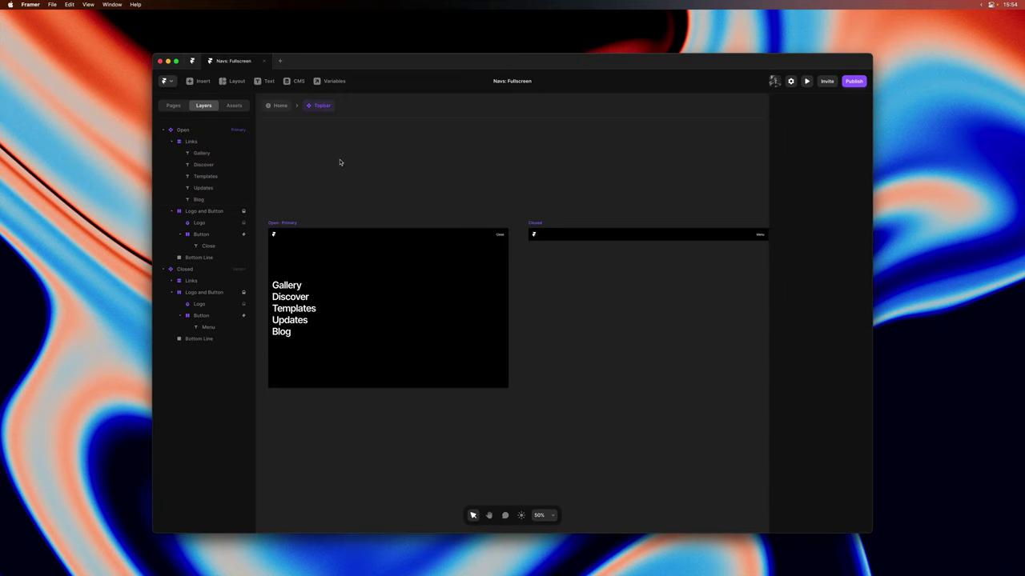
- Set the Home topbar to the Closed variant, Fixed position and Fit Content height, then preview
{"action": "left_click", "coordinate": [288, 110]}
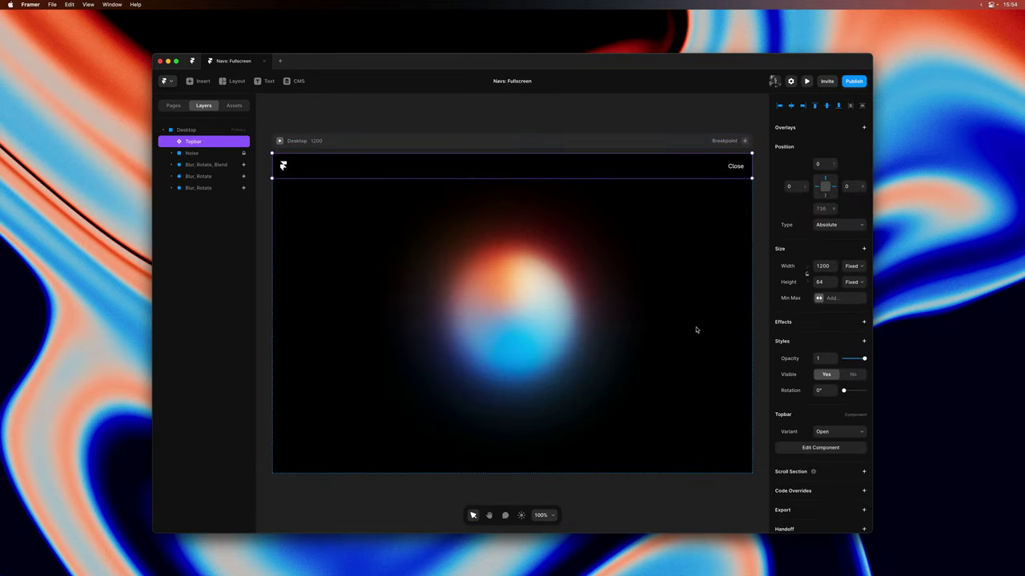
{"action": "left_click", "coordinate": [823, 432]}
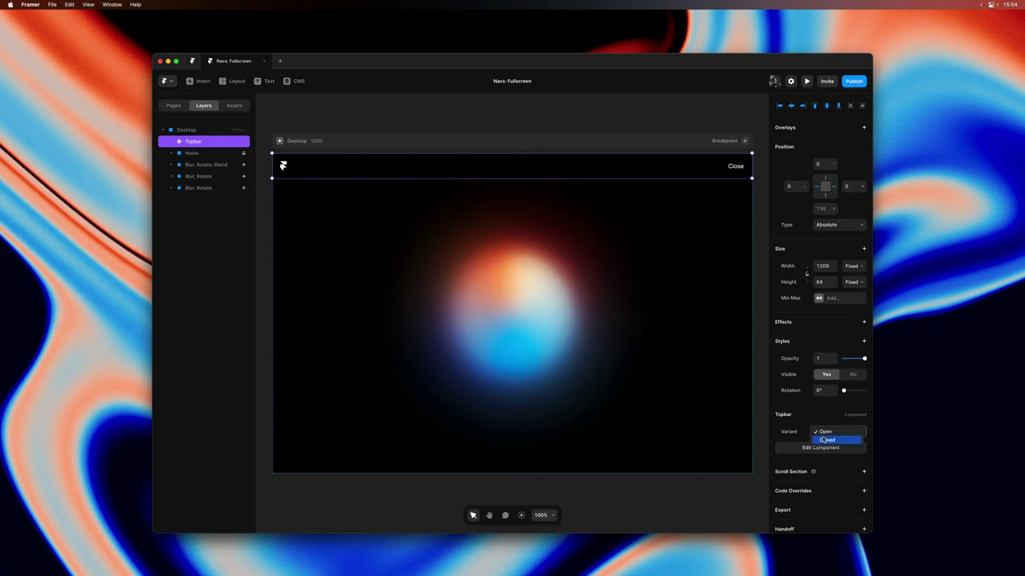
{"action": "left_click", "coordinate": [826, 441]}
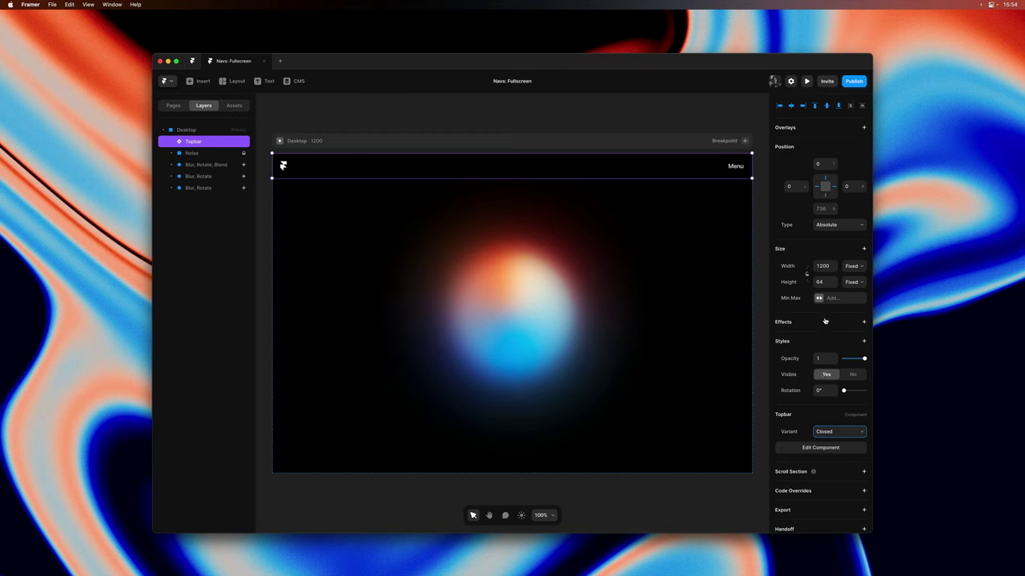
{"action": "left_click", "coordinate": [837, 227]}
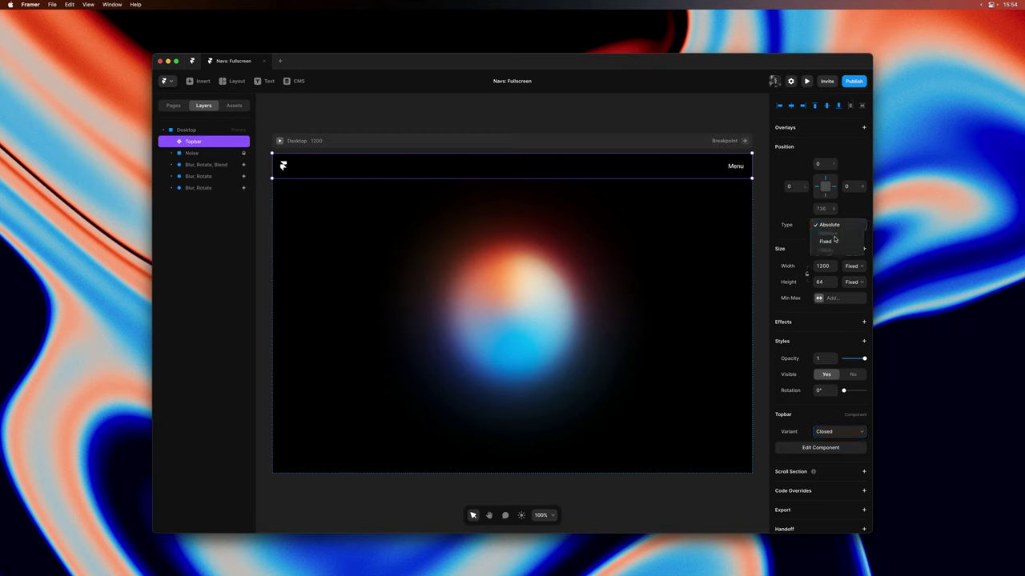
{"action": "left_click", "coordinate": [834, 240]}
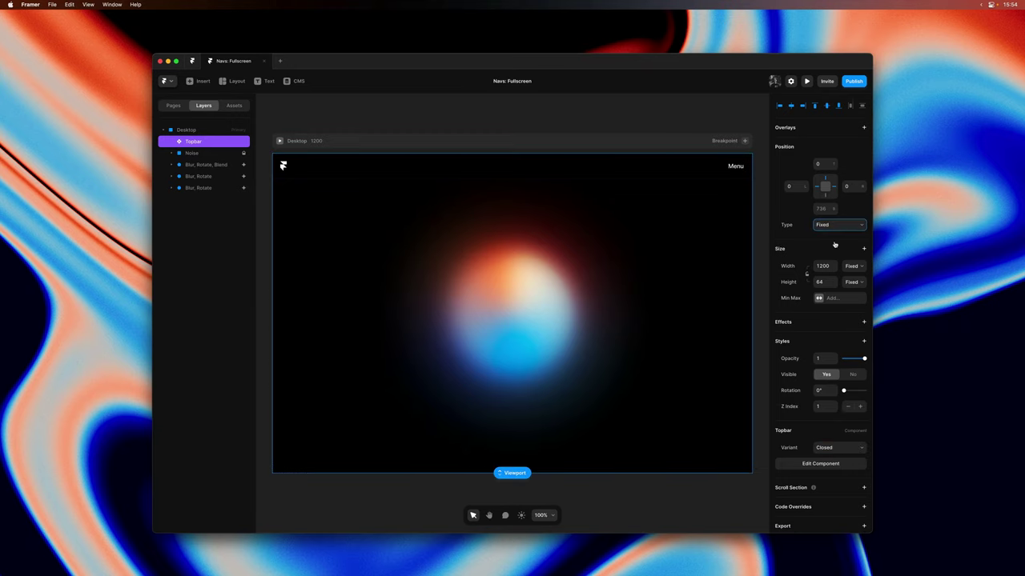
{"action": "left_click", "coordinate": [853, 282]}
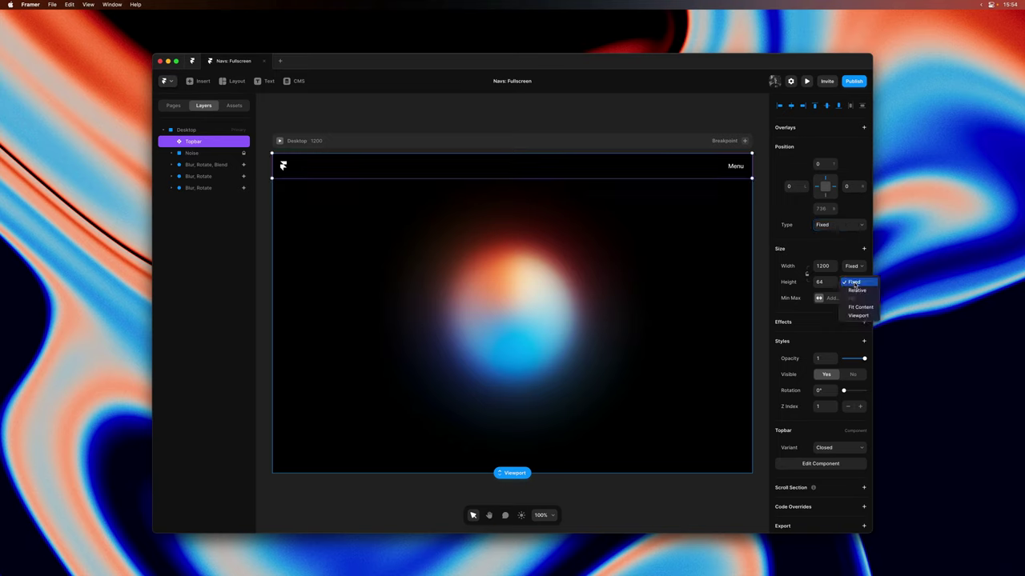
{"action": "left_click", "coordinate": [860, 306]}
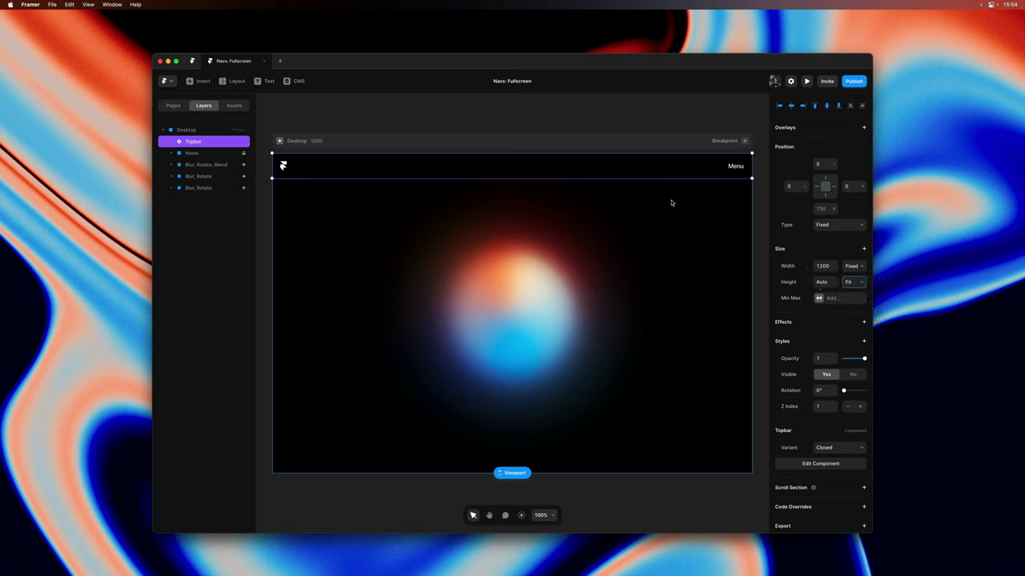
{"action": "left_click", "coordinate": [280, 141]}
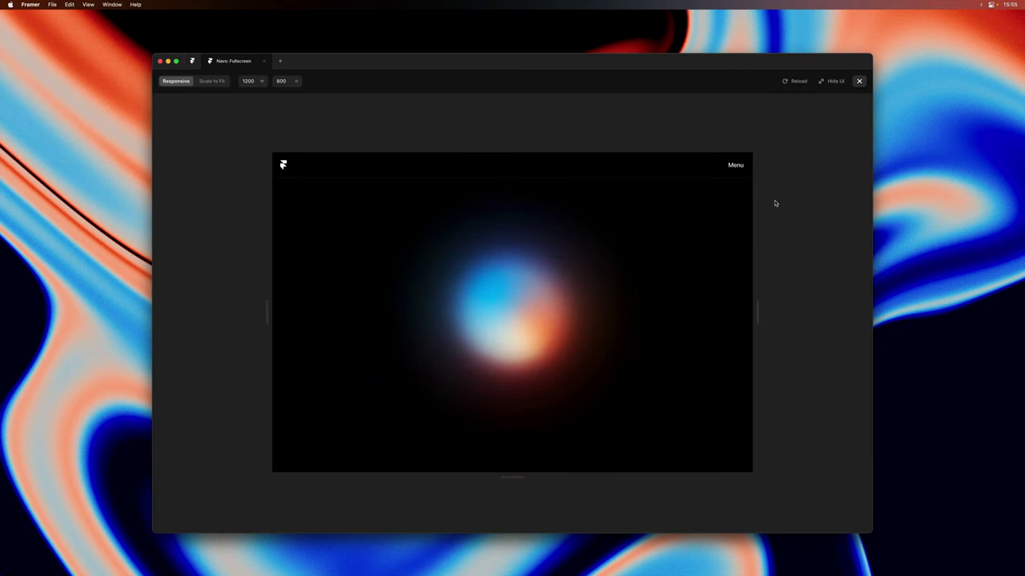
- Toggle the link overlay open and closed three times with Menu/Close, then exit the preview
{"action": "left_click", "coordinate": [733, 165]}
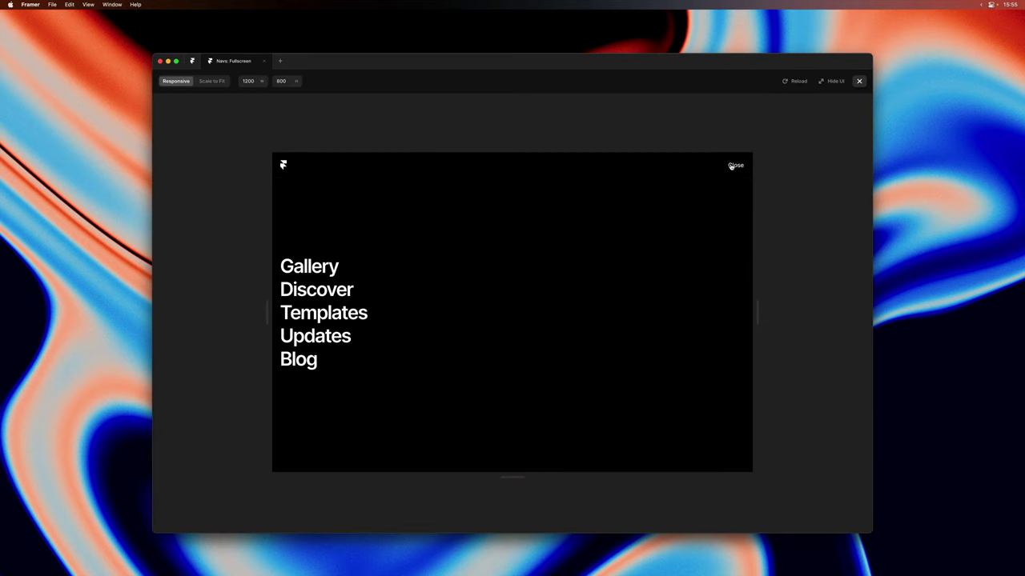
{"action": "left_click", "coordinate": [732, 165]}
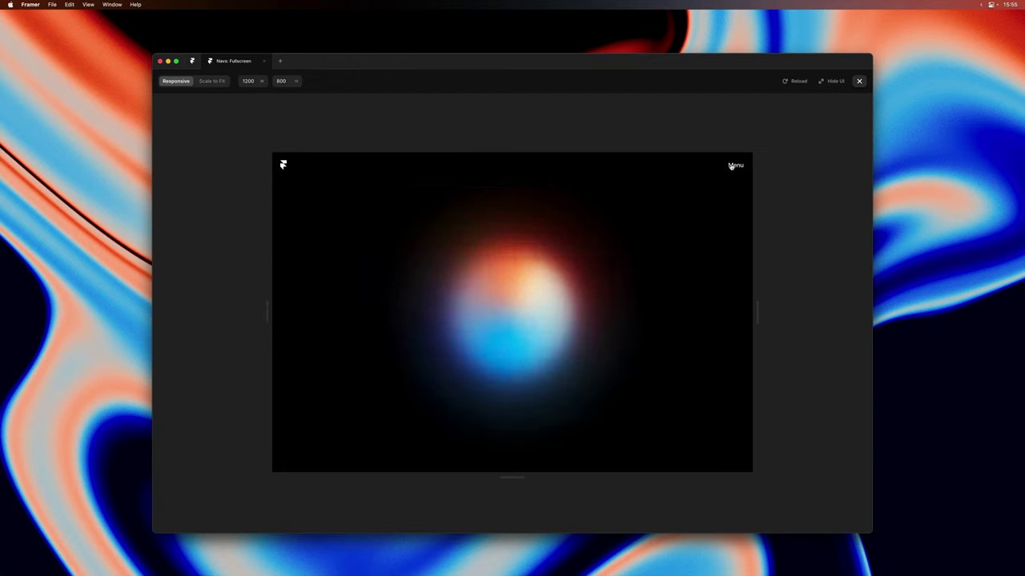
{"action": "left_click", "coordinate": [732, 165]}
{"action": "left_click", "coordinate": [731, 166]}
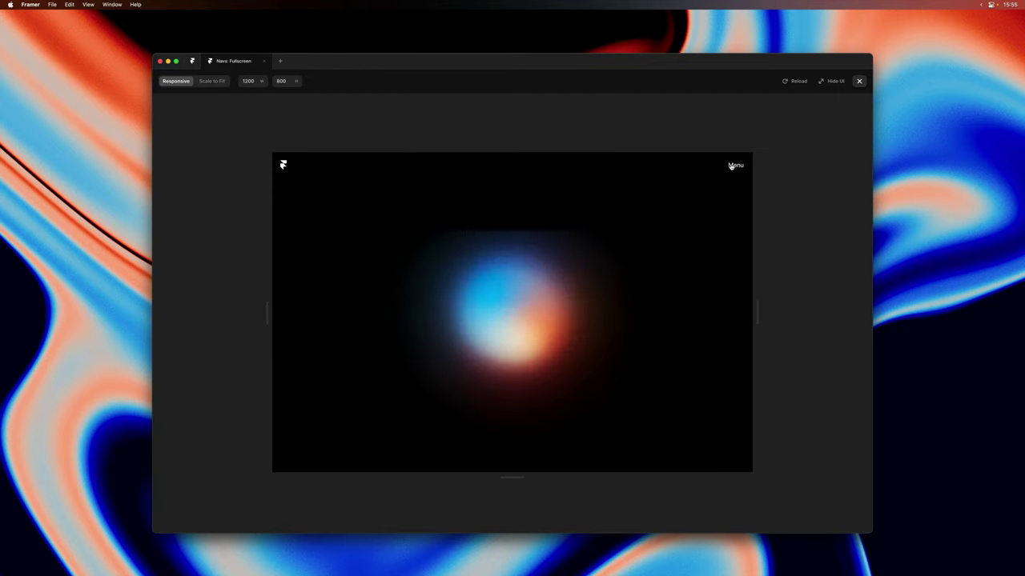
{"action": "left_click", "coordinate": [731, 165]}
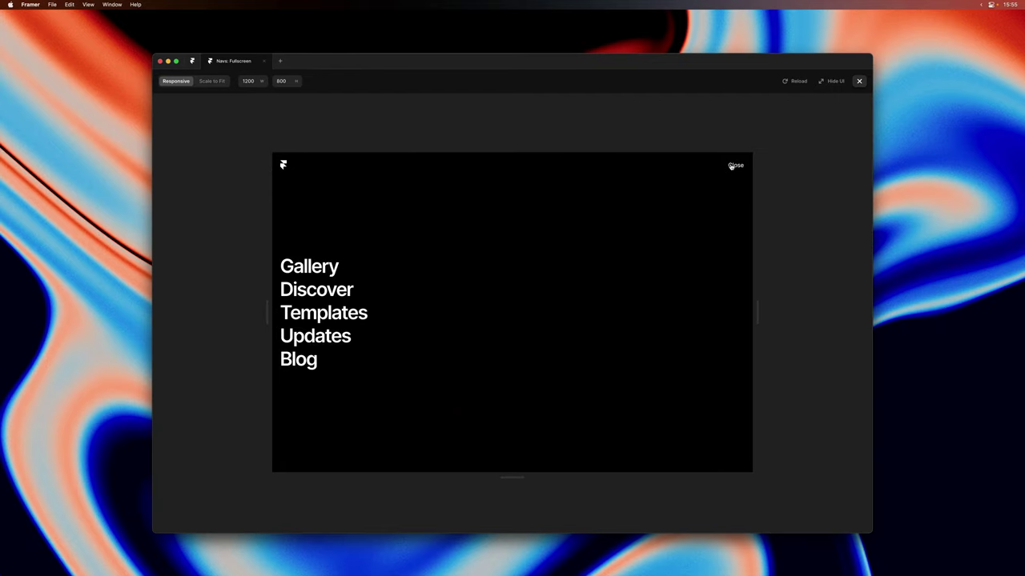
{"action": "left_click", "coordinate": [731, 166]}
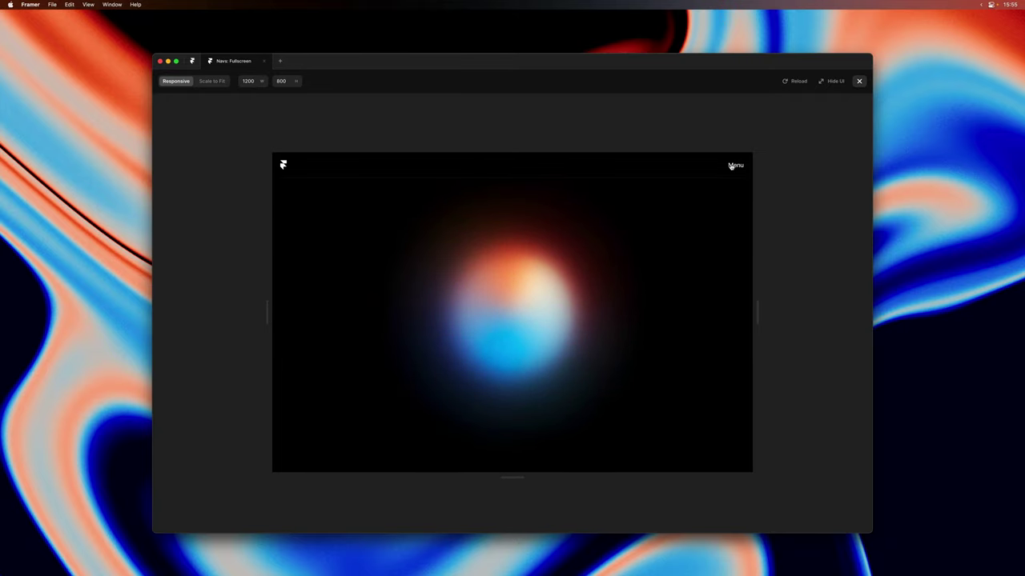
{"action": "key", "text": "Escape"}
- In the Topbar component, set the Open variant's spring transition to stiffness 300 and damping 50
{"action": "double_click", "coordinate": [731, 165]}
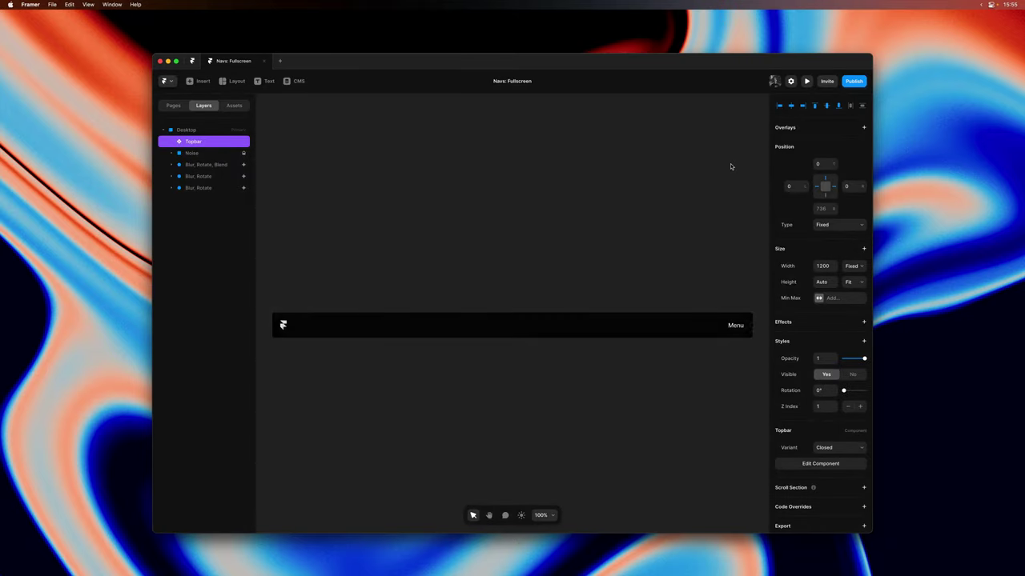
{"action": "key", "text": "super+minus"}
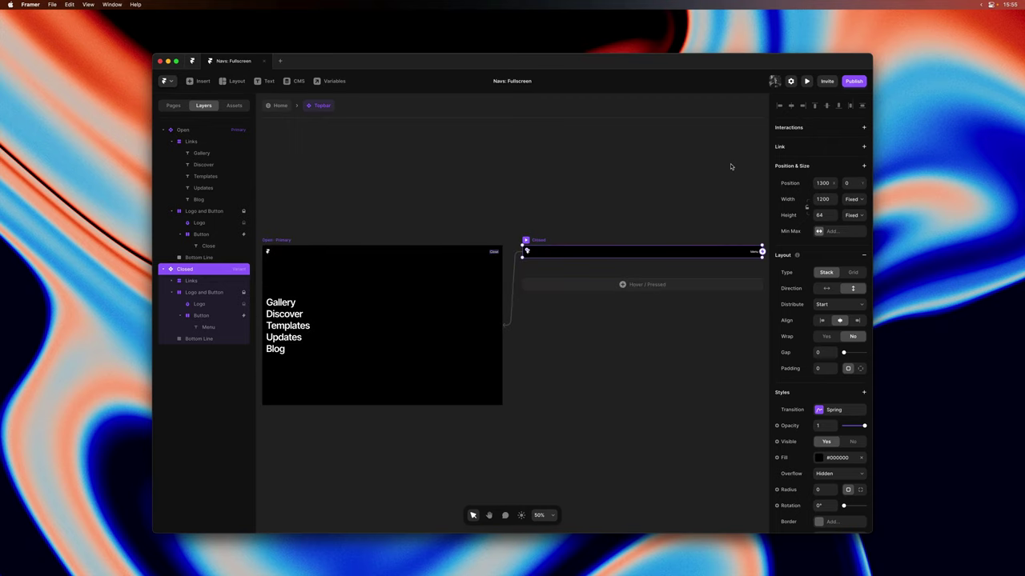
{"action": "left_click", "coordinate": [291, 240]}
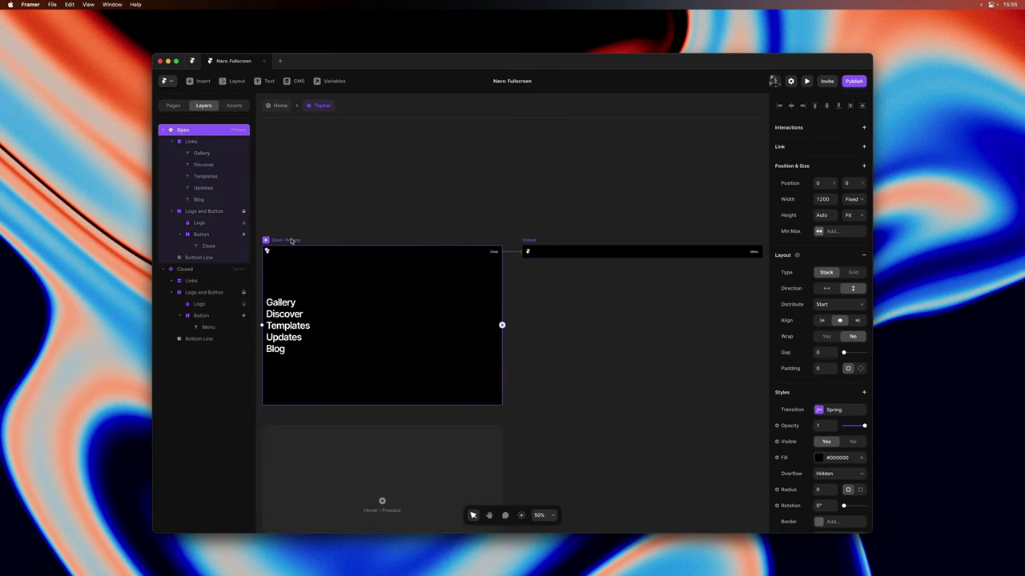
{"action": "left_click", "coordinate": [845, 410]}
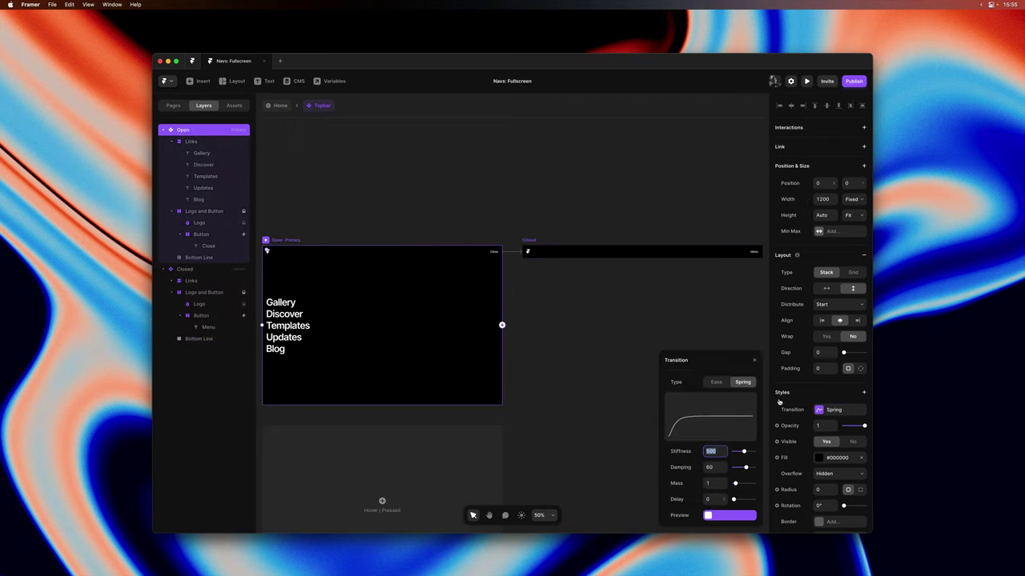
{"action": "left_click", "coordinate": [715, 451]}
{"action": "key", "text": "Tab"}
{"action": "type", "text": "50"}
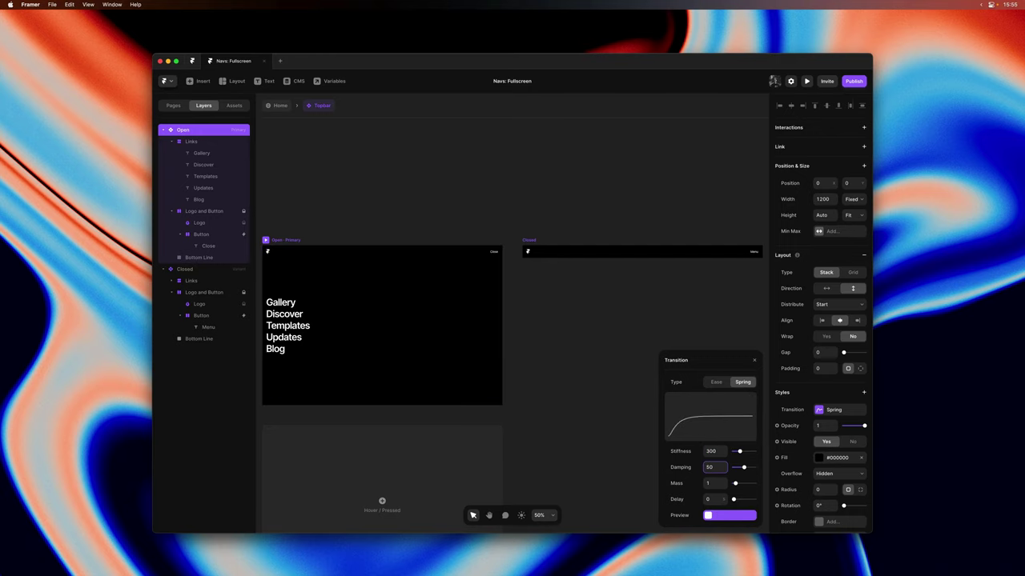
{"action": "left_click", "coordinate": [276, 144]}
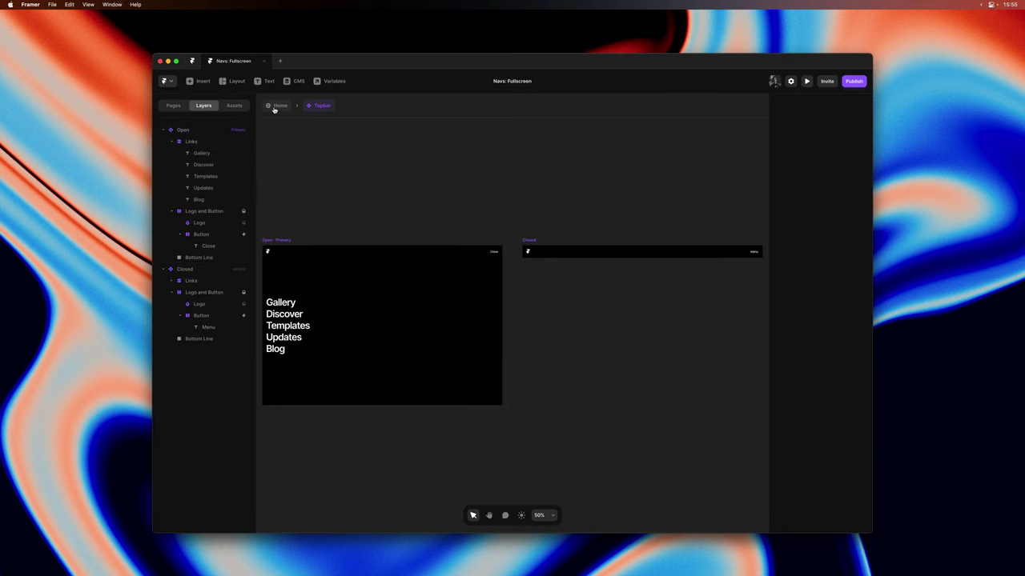
- Go back to the Home page, preview it, and open Menu to check the new spring animation
{"action": "left_click", "coordinate": [277, 106]}
{"action": "left_click", "coordinate": [279, 141]}
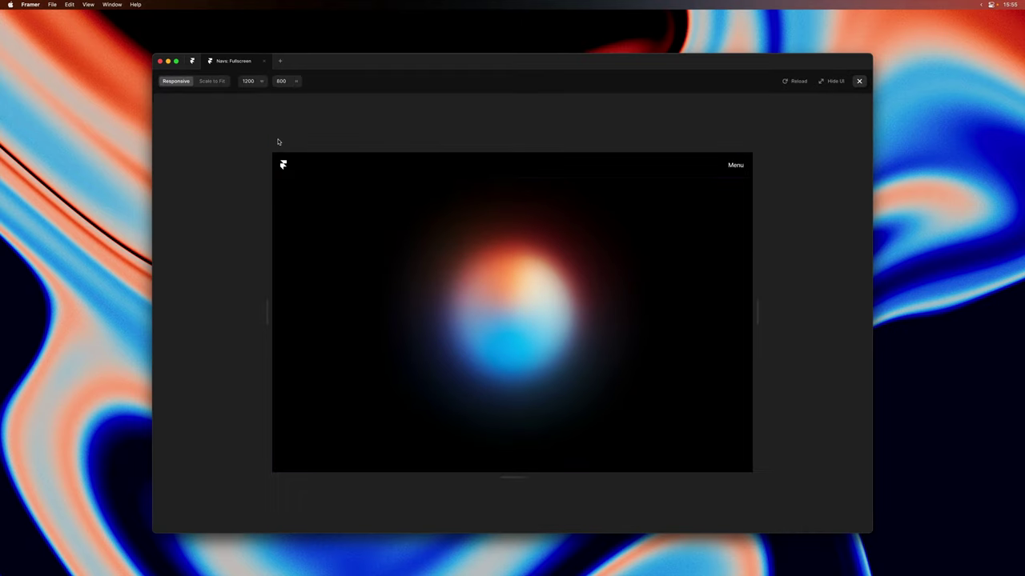
{"action": "left_click", "coordinate": [736, 167]}
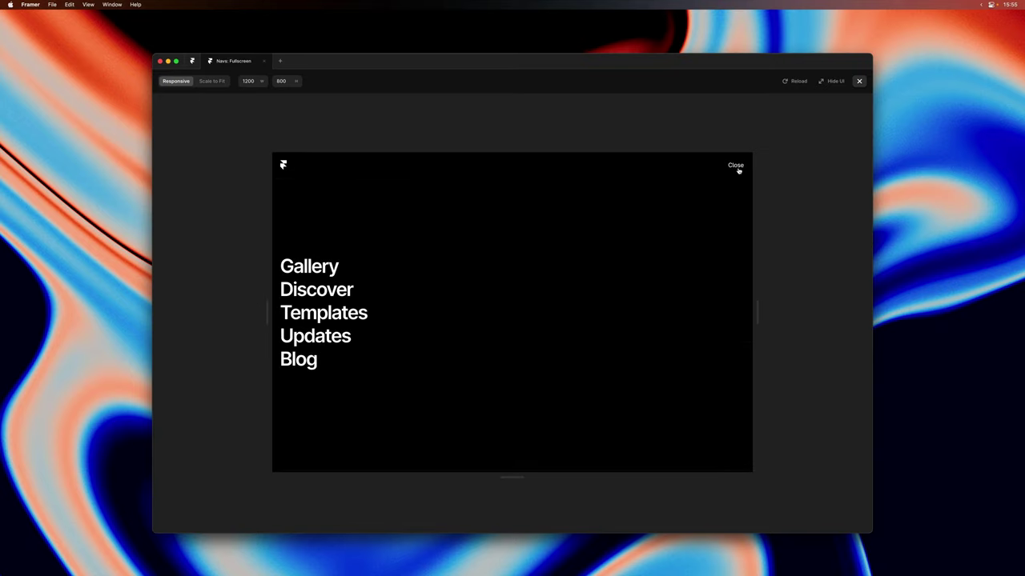
{"action": "key", "text": "Escape"}
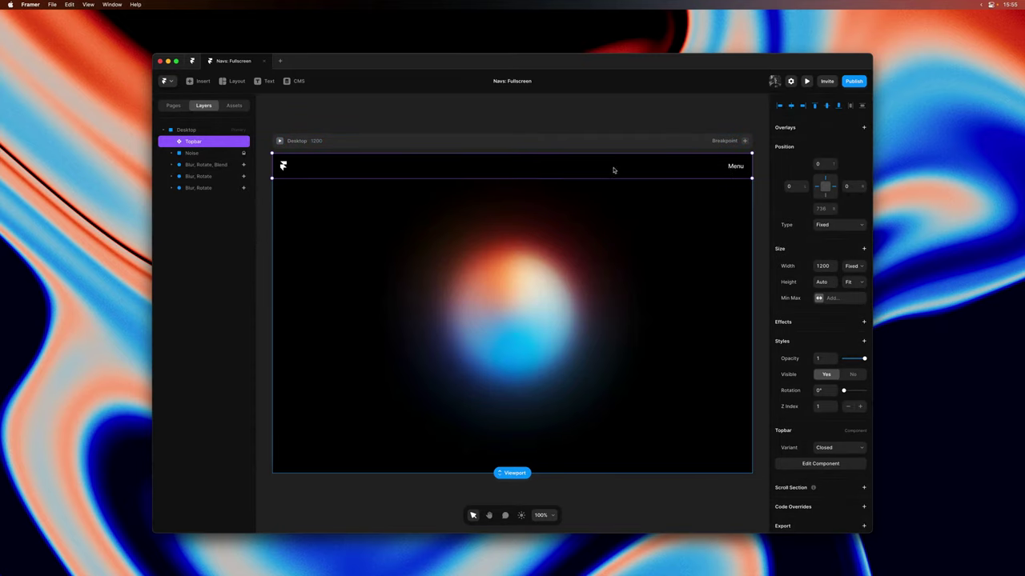
- Lower the opacity of the Topbar Open variant's black #000000 fill so the overlay is translucent
{"action": "double_click", "coordinate": [579, 169]}
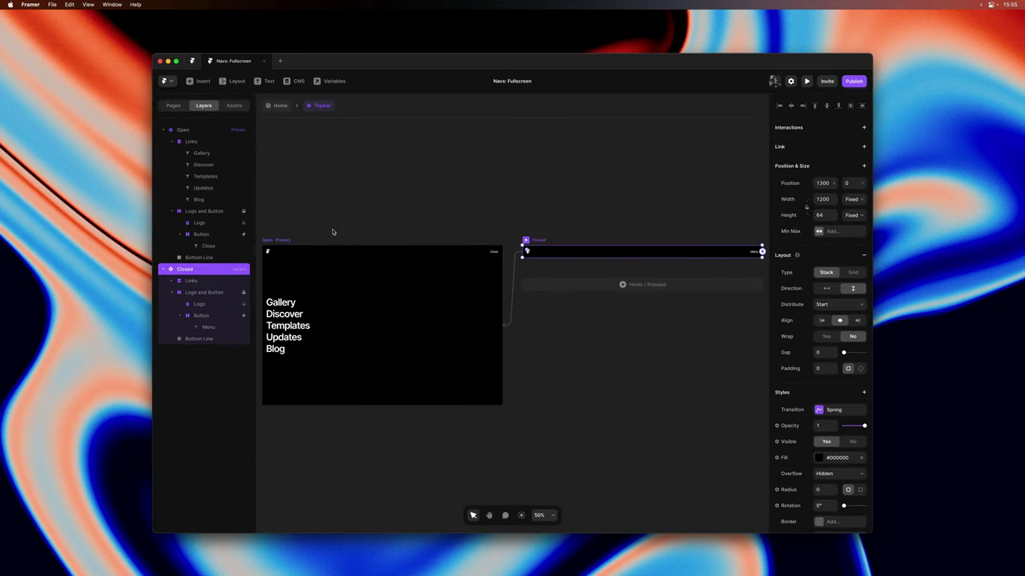
{"action": "left_click", "coordinate": [311, 242]}
{"action": "left_click", "coordinate": [818, 458]}
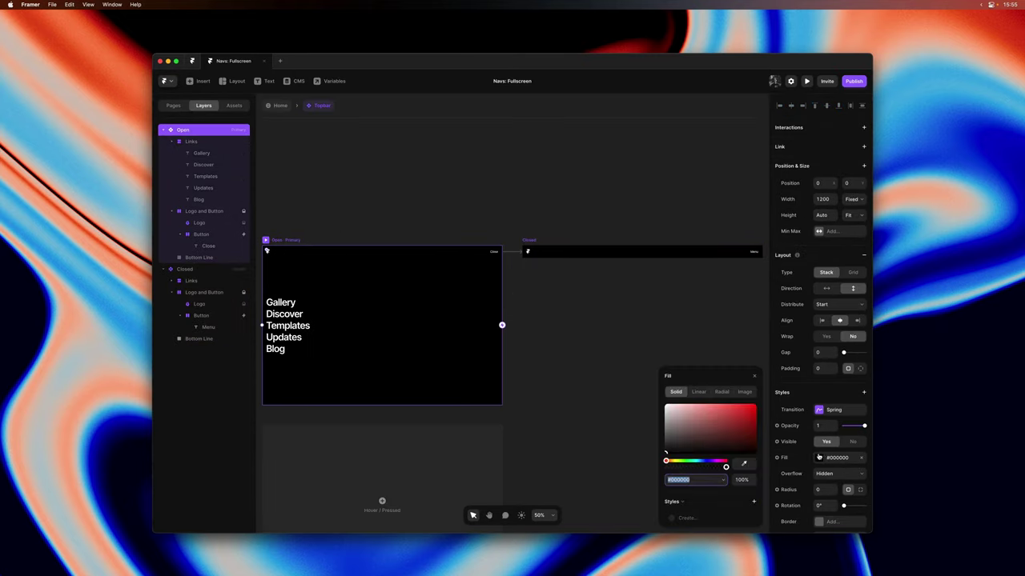
{"action": "left_click_drag", "start_coordinate": [755, 486], "coordinate": [755, 487]}
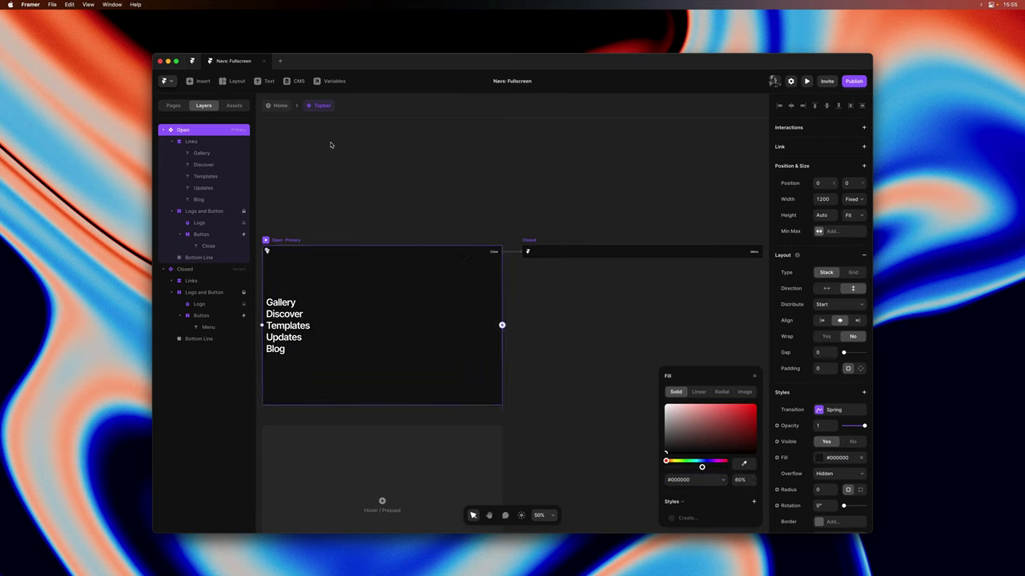
- Preview the Home page and toggle the translucent overlay open and closed three times with Menu/Close
{"action": "left_click", "coordinate": [280, 113]}
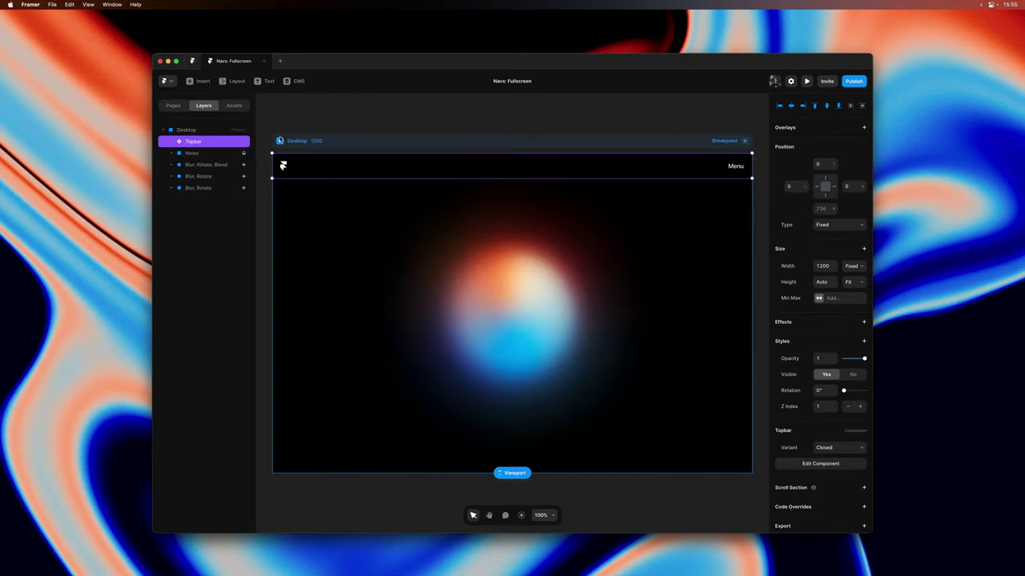
{"action": "key", "text": "super+p"}
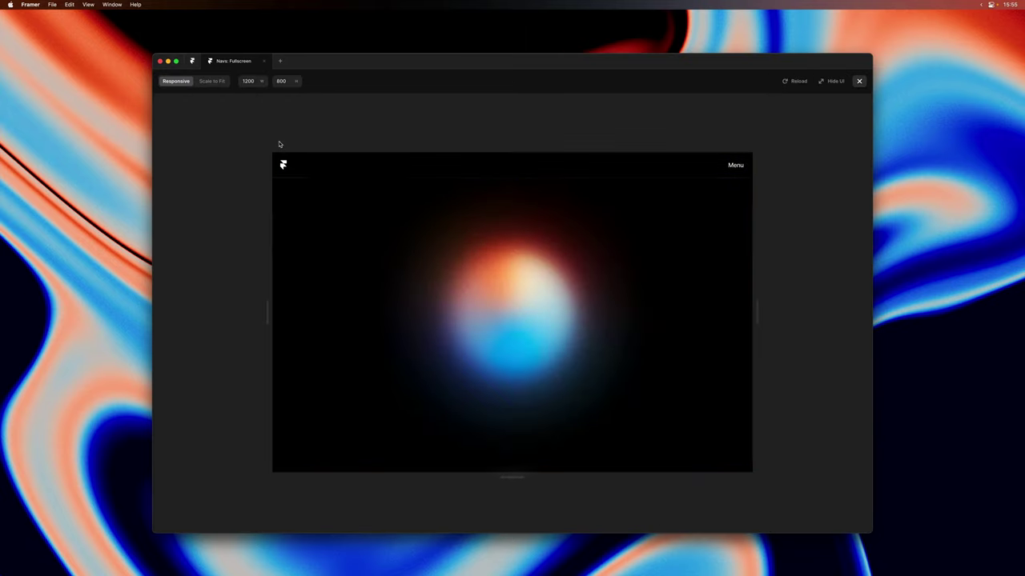
{"action": "left_click", "coordinate": [736, 165]}
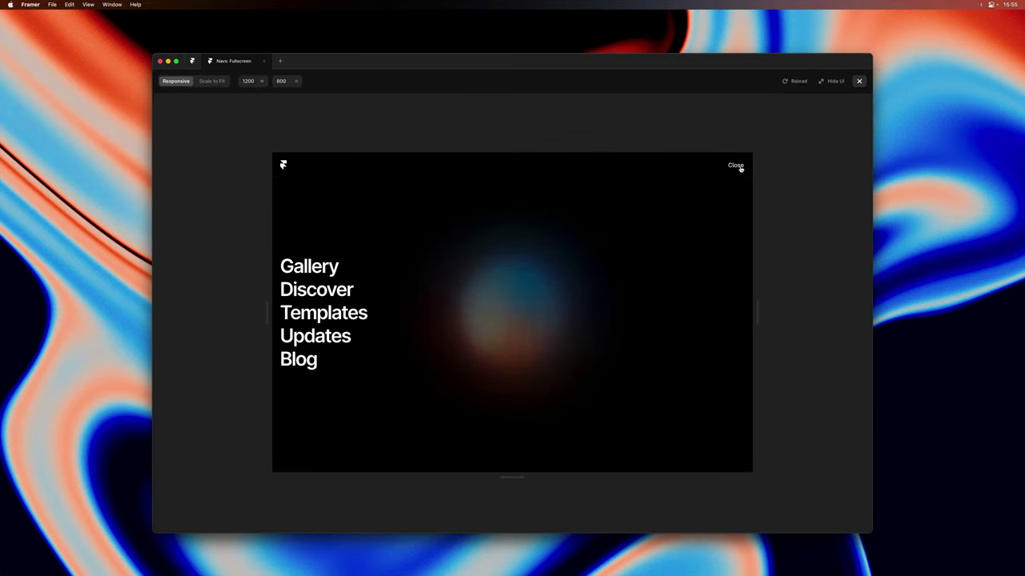
{"action": "left_click", "coordinate": [737, 166]}
{"action": "left_click", "coordinate": [737, 166]}
{"action": "left_click", "coordinate": [736, 166]}
{"action": "left_click", "coordinate": [738, 167]}
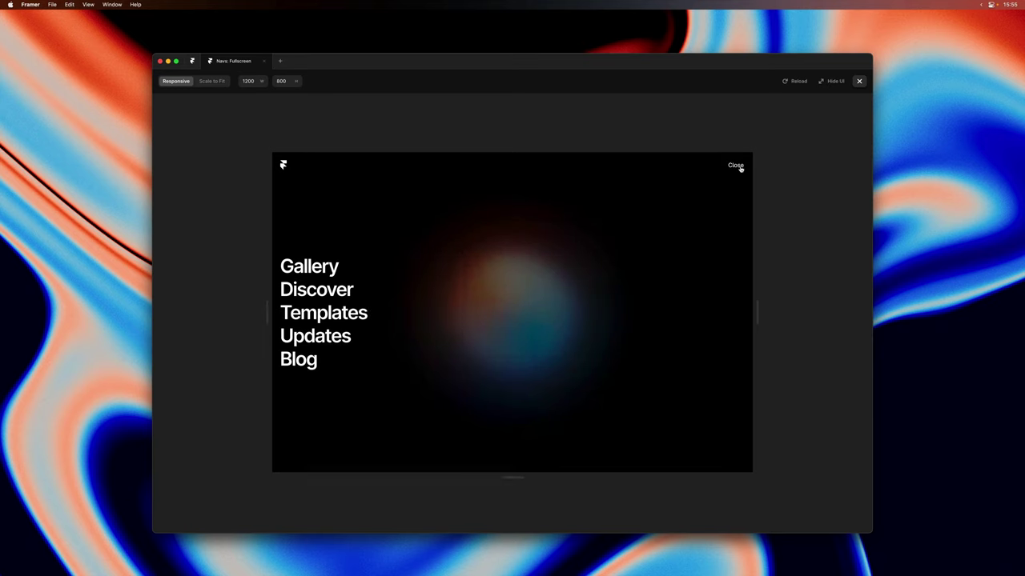
{"action": "left_click", "coordinate": [737, 166]}
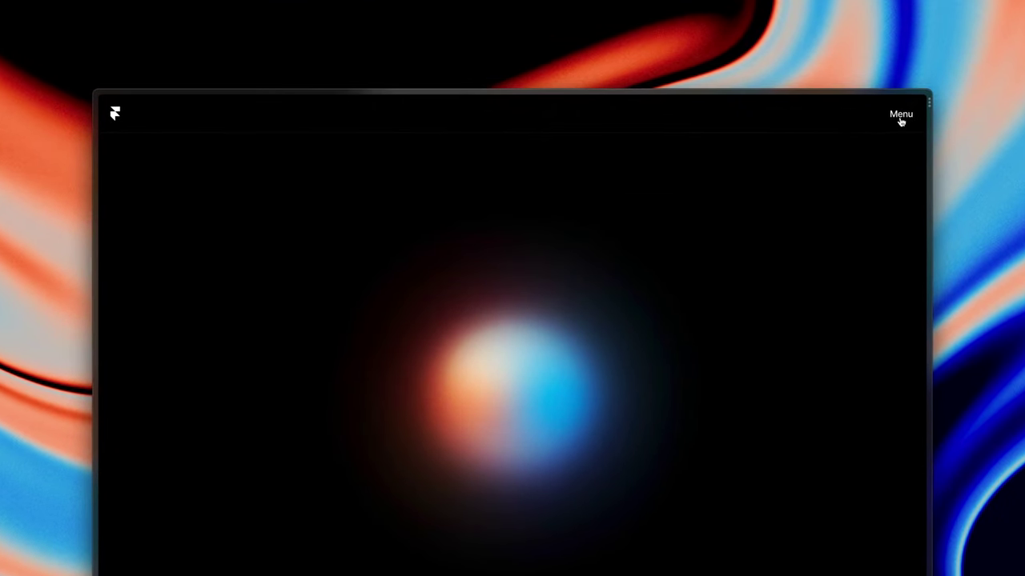
{"action": "left_click", "coordinate": [899, 120]}
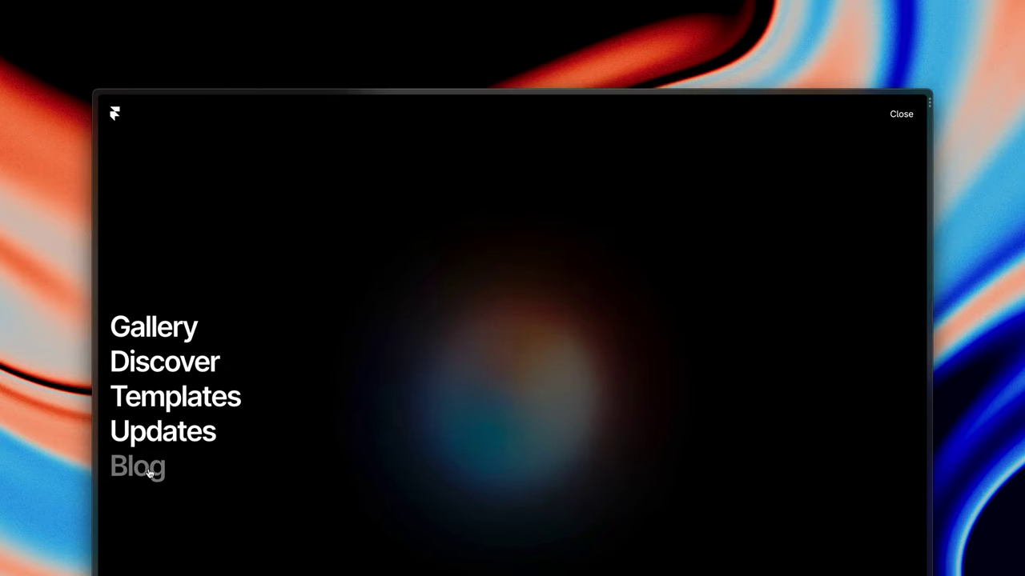
{"action": "left_click", "coordinate": [901, 117]}
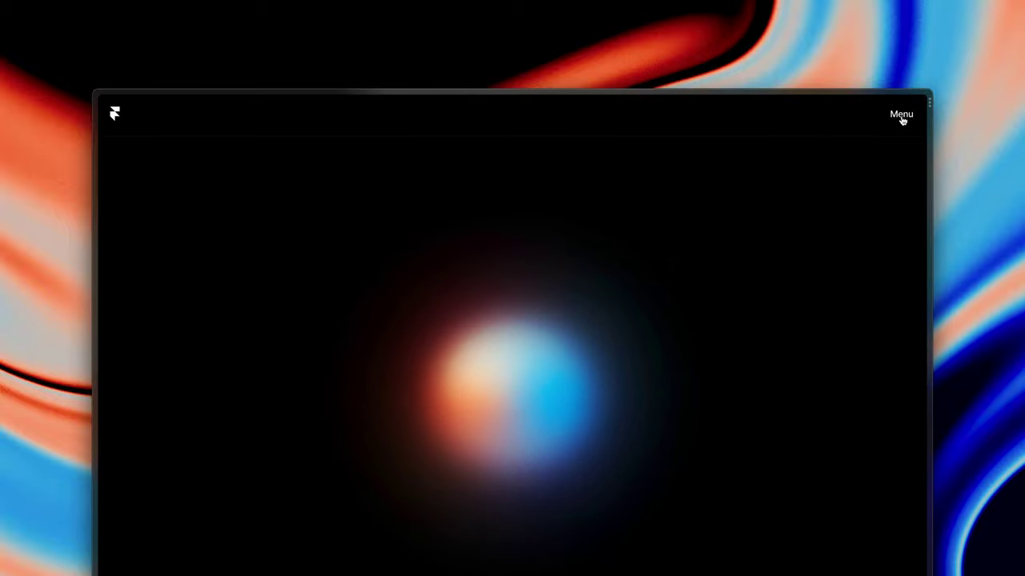